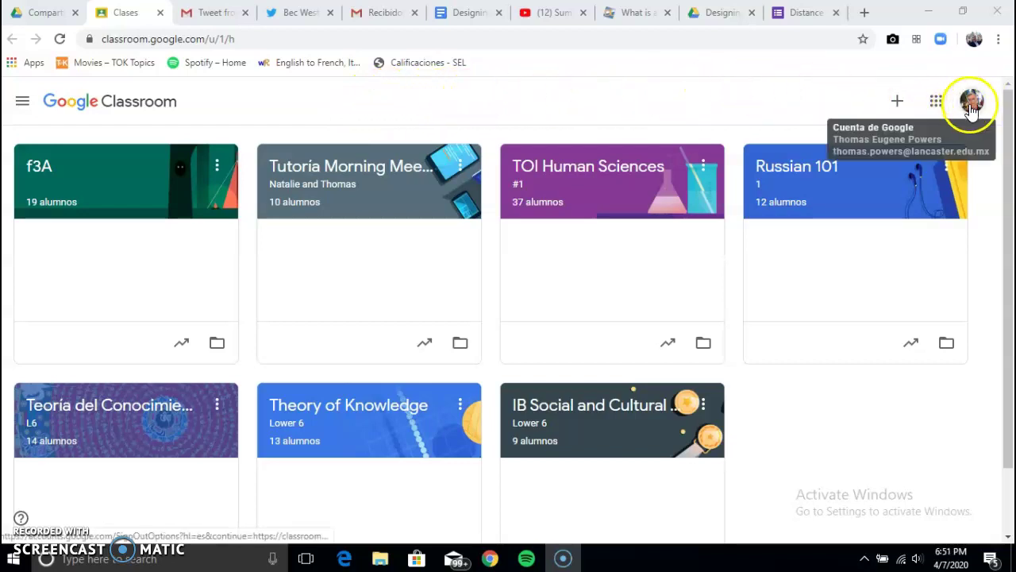
- Create a class named Distance Learning with section Practice and room Online
left_click(898, 104)
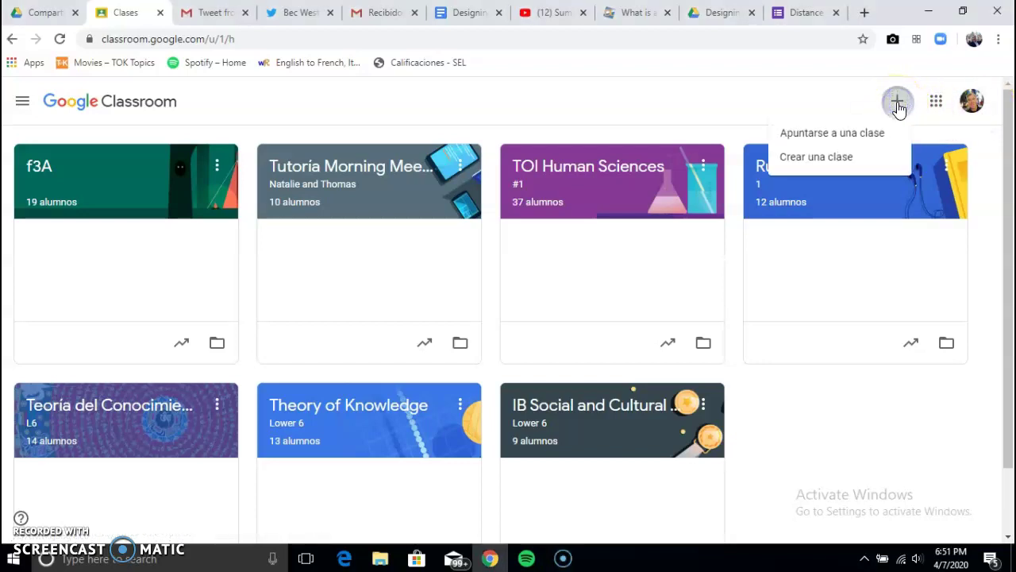
left_click(818, 163)
left_click(543, 233)
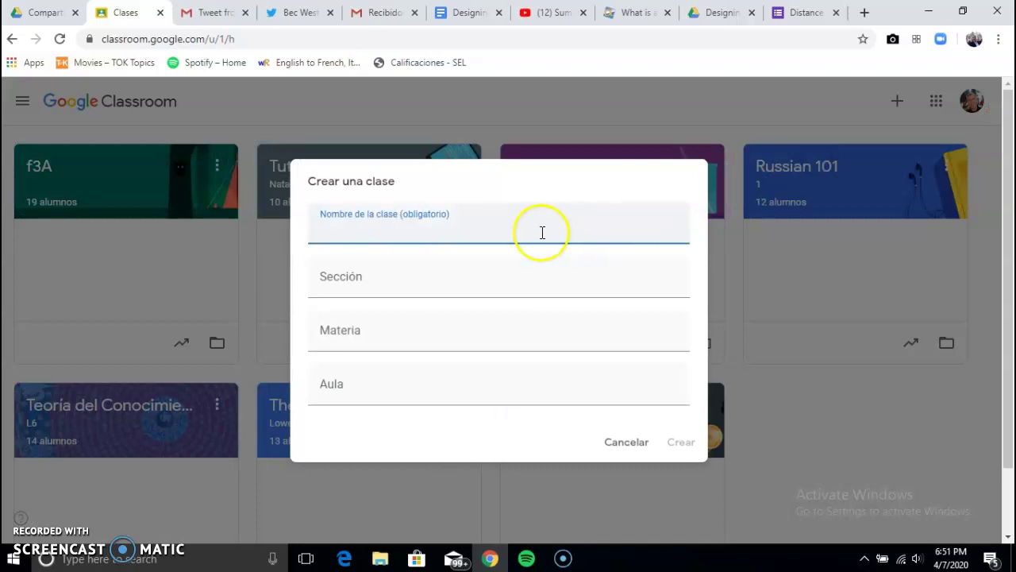
type("Distance Learning")
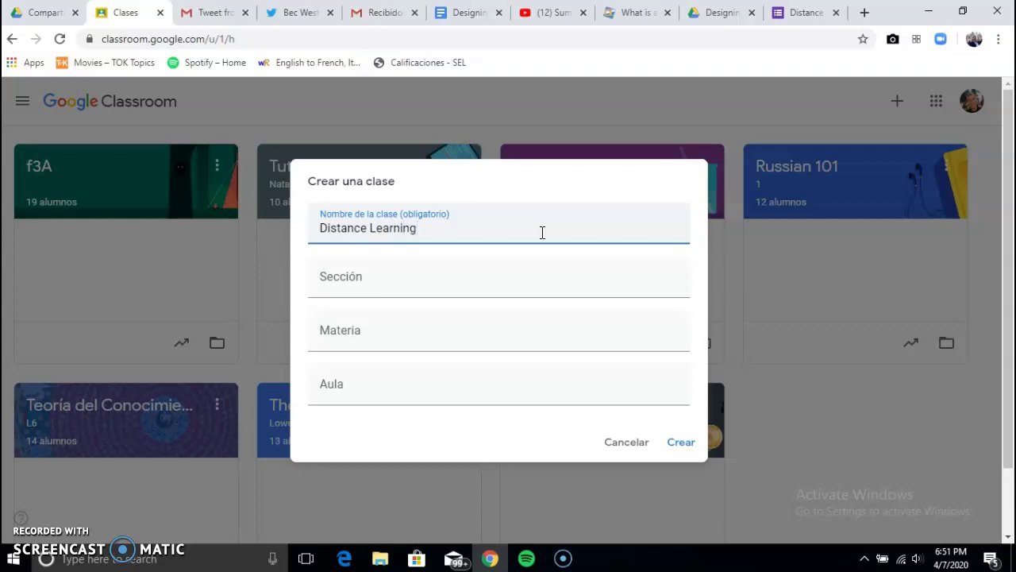
left_click(380, 280)
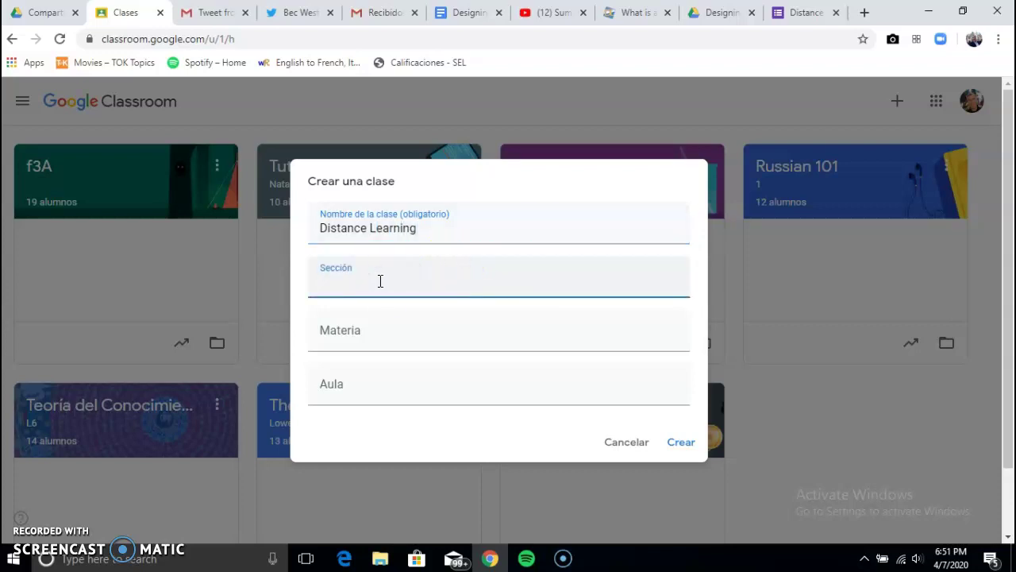
type("Practice")
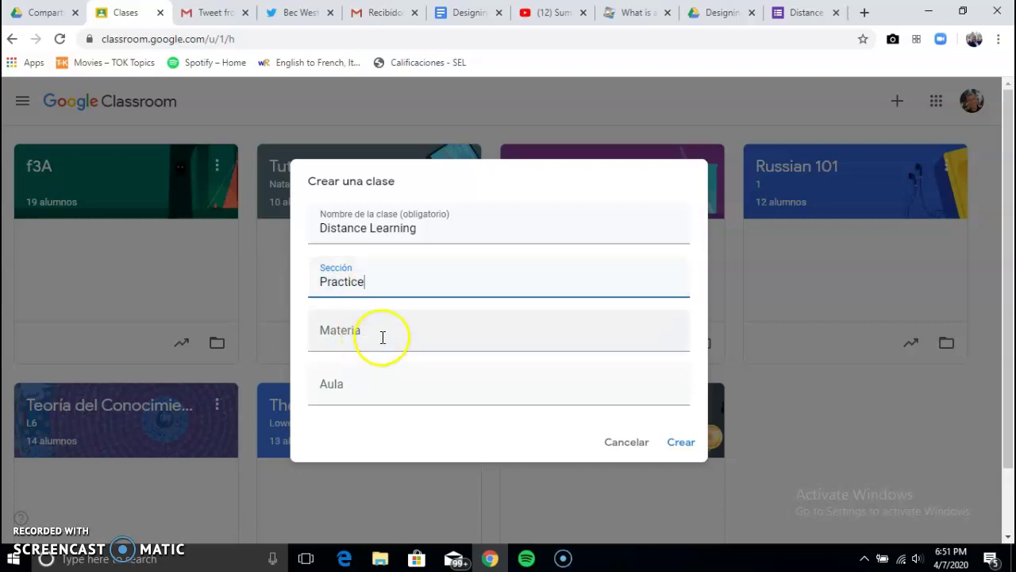
left_click(363, 388)
type("Online")
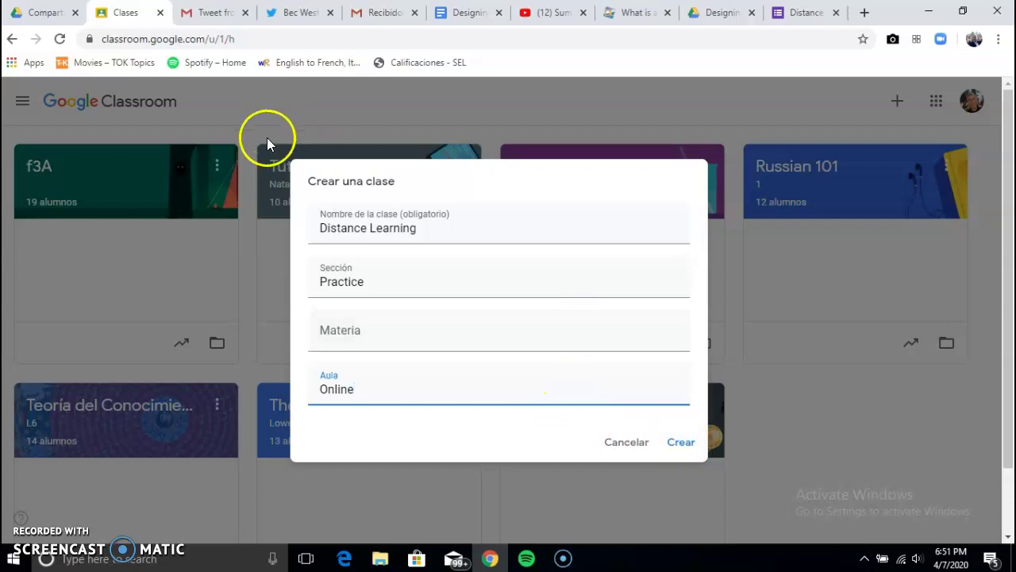
left_click(683, 444)
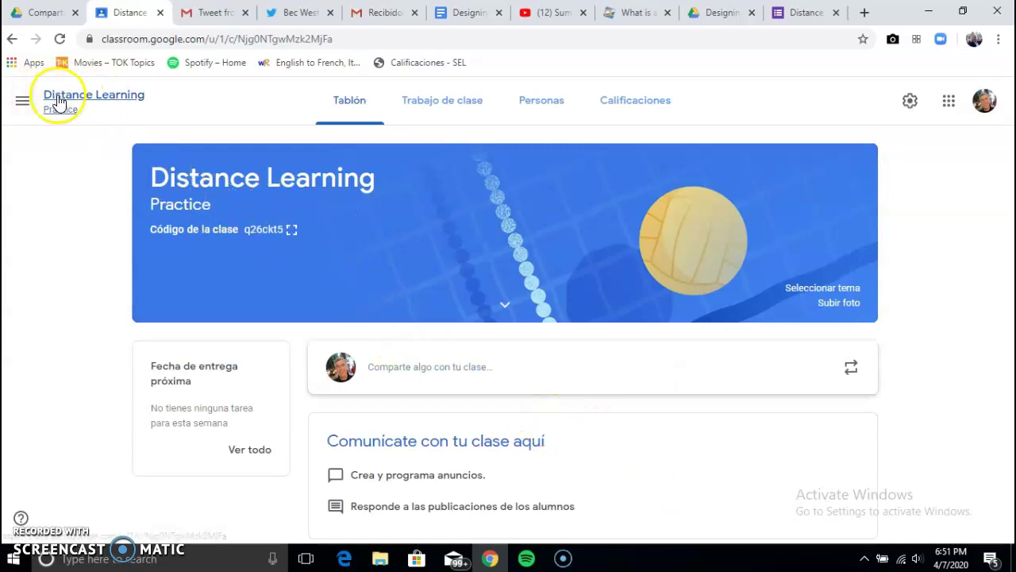
- Return to the overview of all classes and reopen the Distance Learning class
left_click(22, 101)
left_click(71, 109)
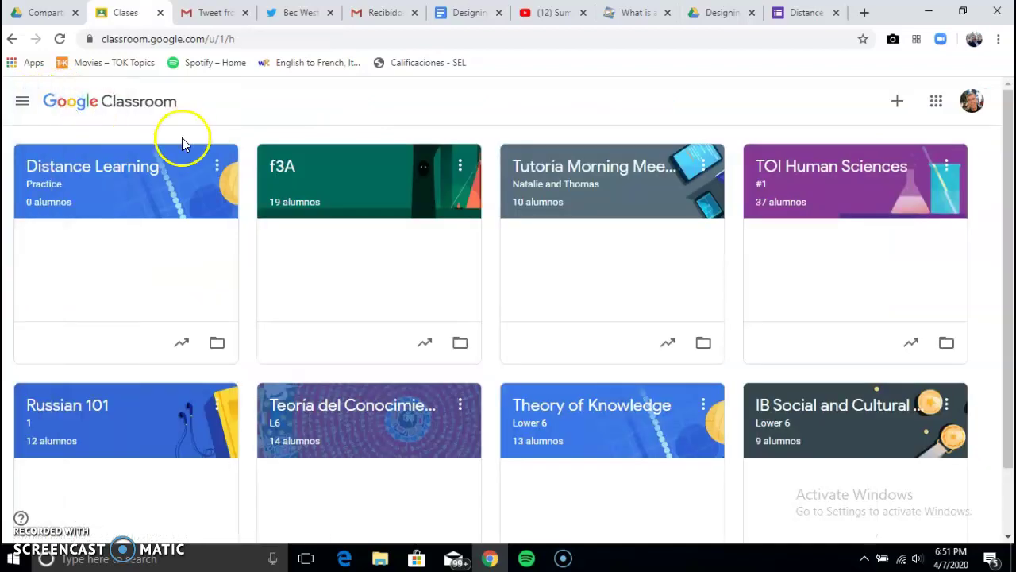
left_click(23, 102)
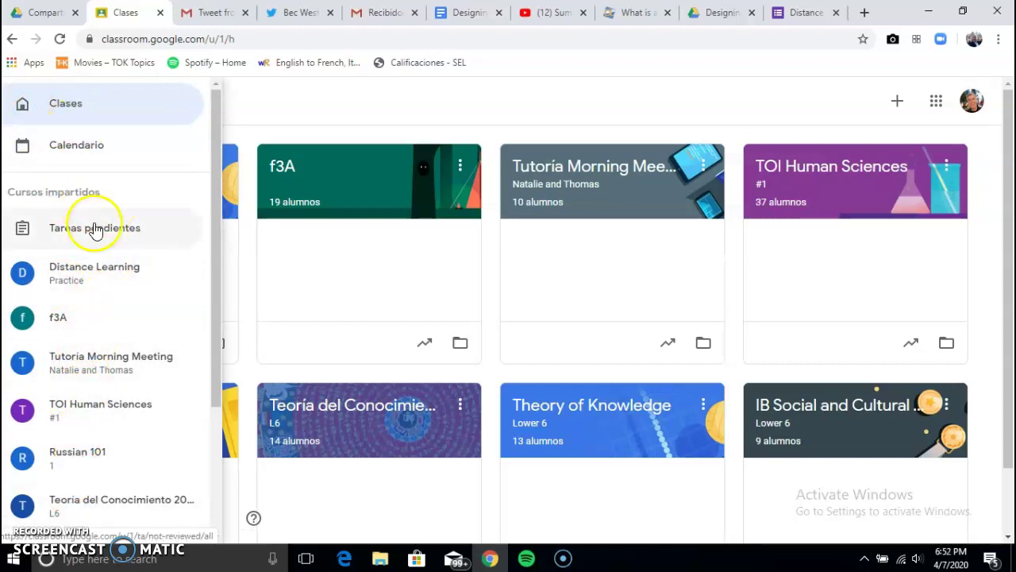
left_click(80, 274)
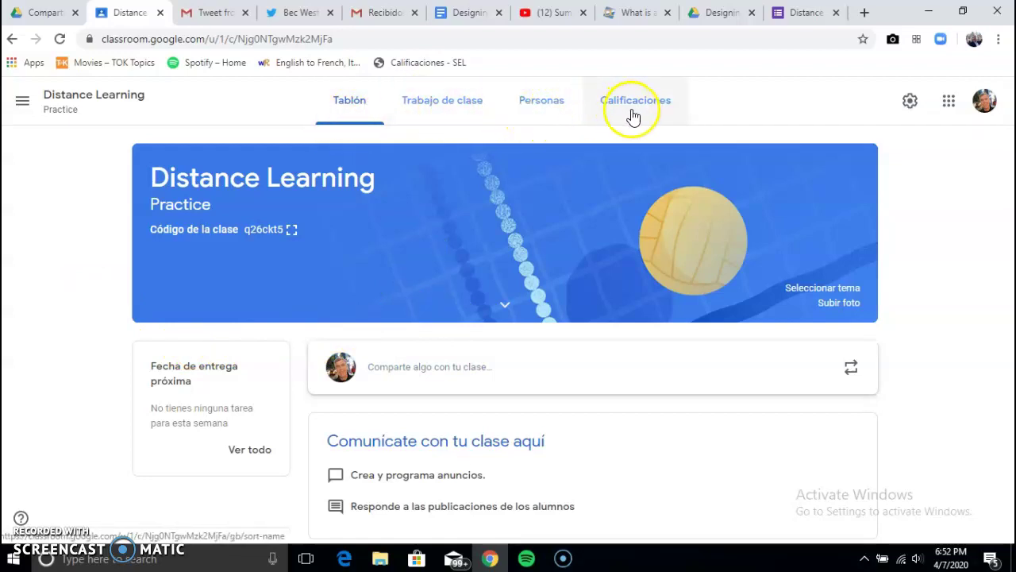
- Open the student invitation form from the people list of the Distance Learning class
left_click(549, 115)
left_click(567, 223)
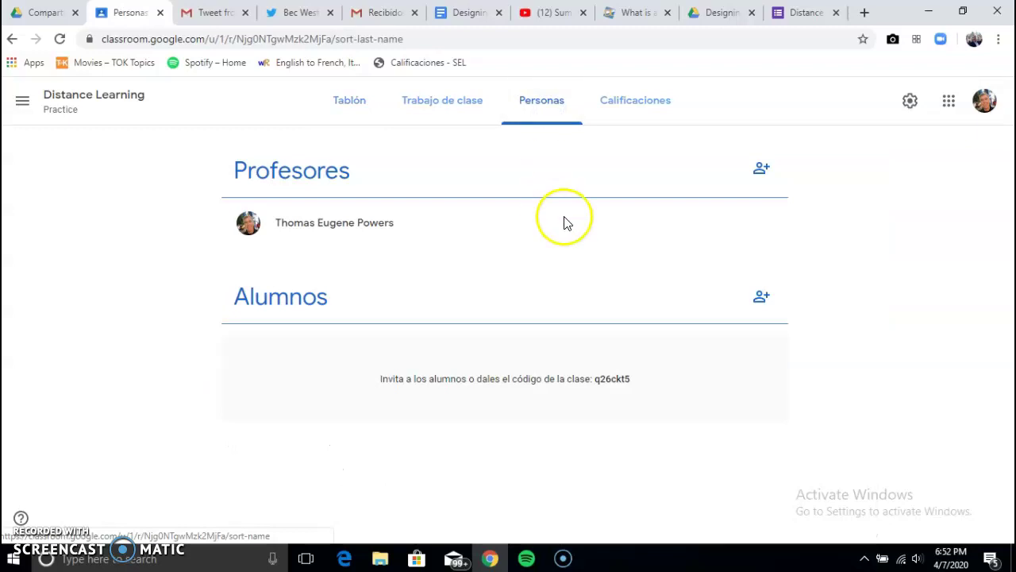
left_click(762, 310)
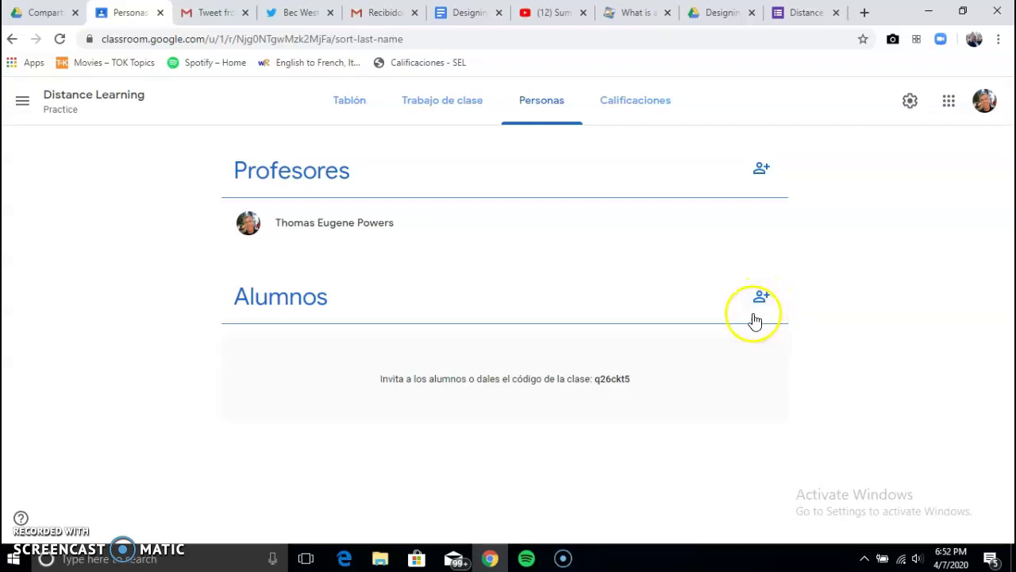
left_click(762, 300)
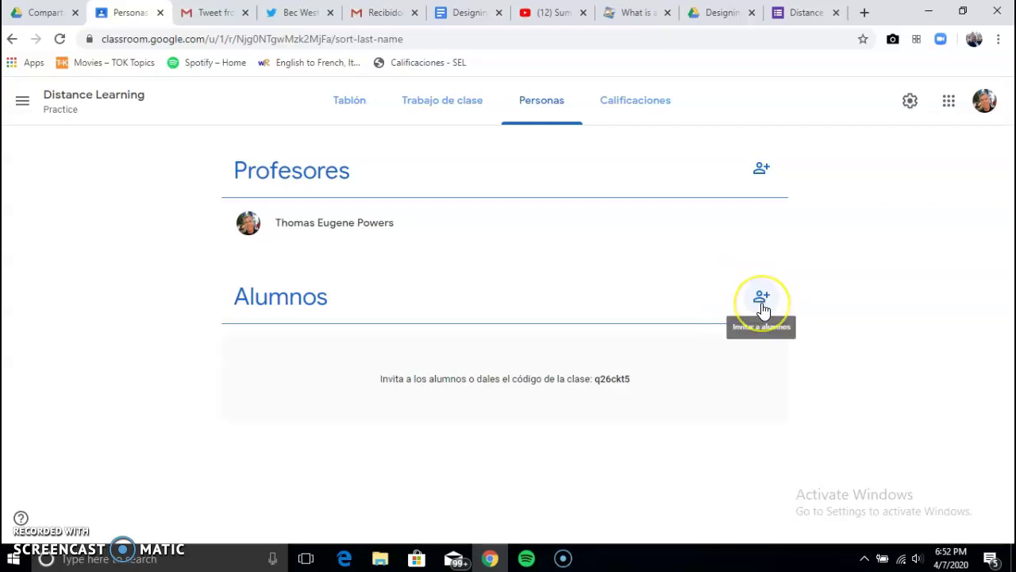
left_click(762, 308)
left_click(524, 220)
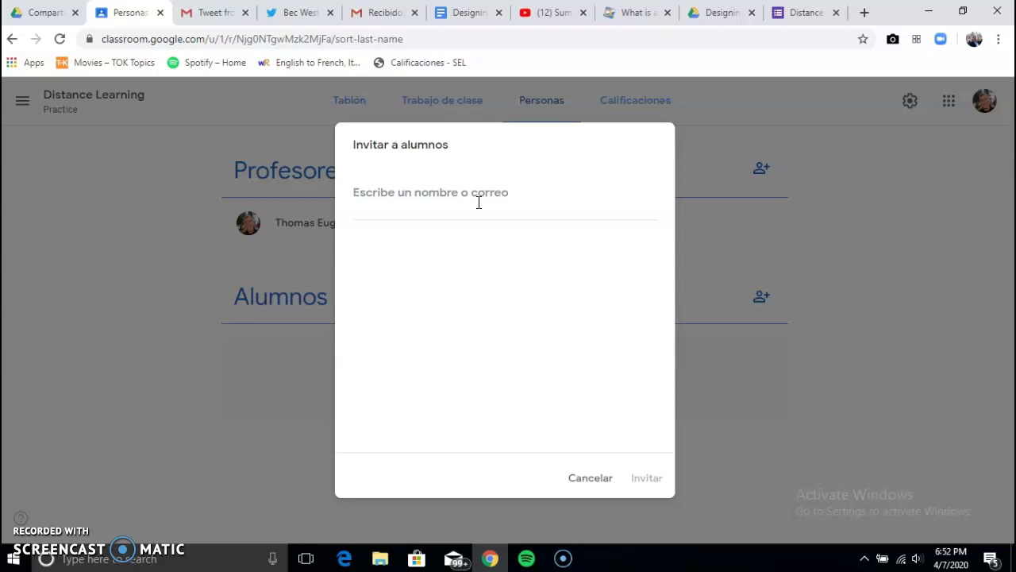
- Search for three students by name, add them to the invitation and cancel it without sending
type("sant")
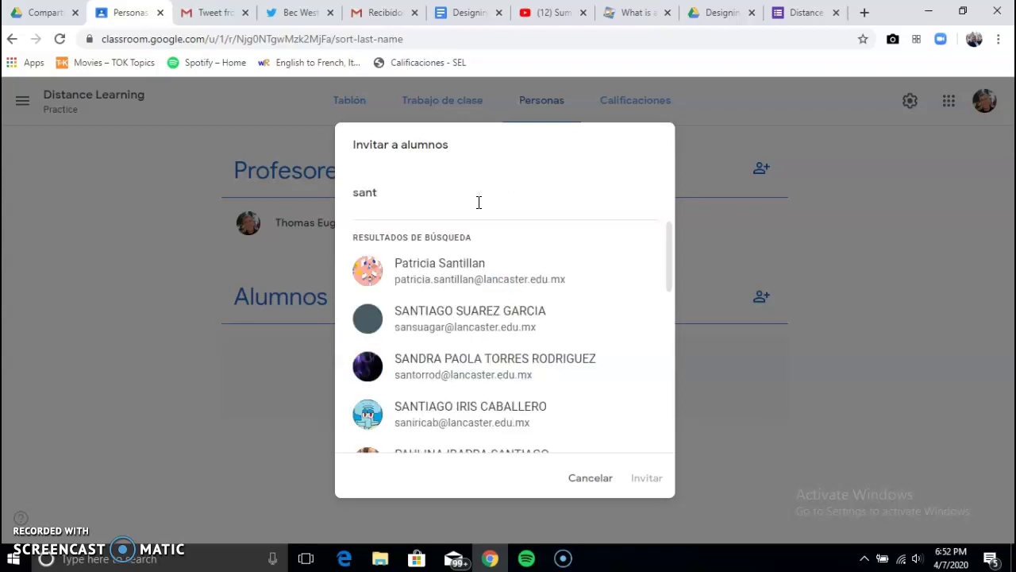
left_click(486, 321)
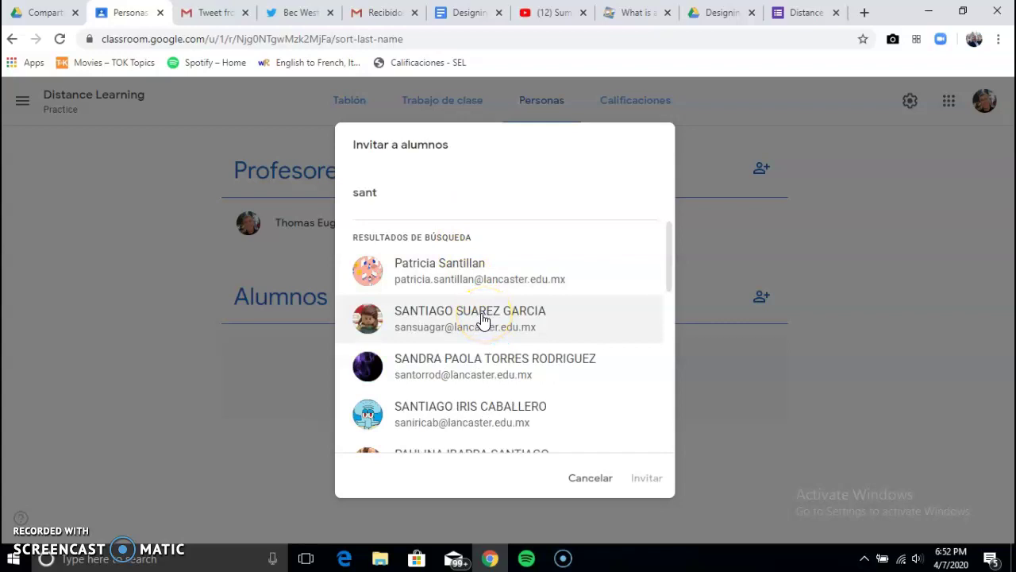
left_click(484, 319)
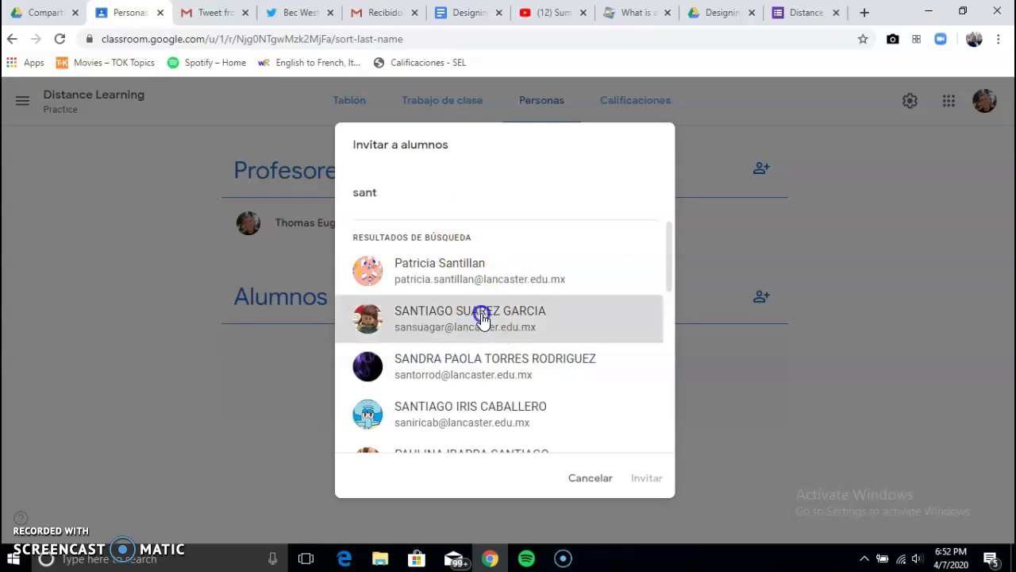
left_click(502, 360)
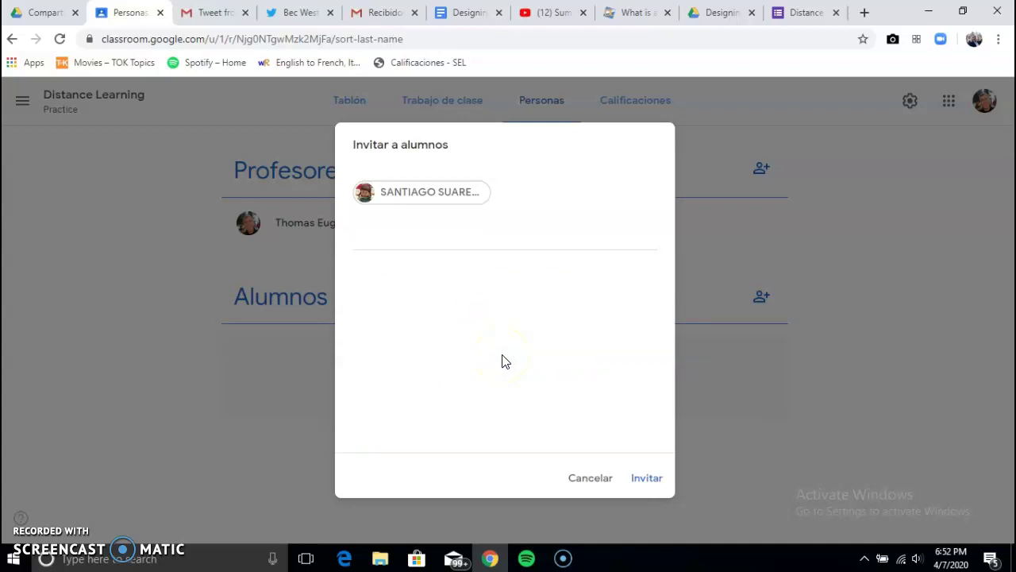
type("emilio")
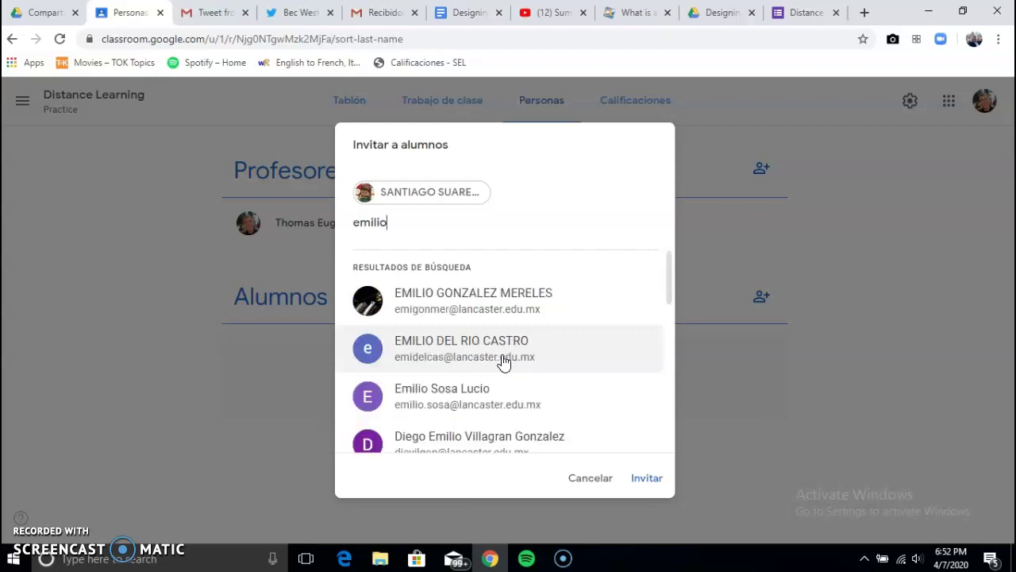
left_click(501, 312)
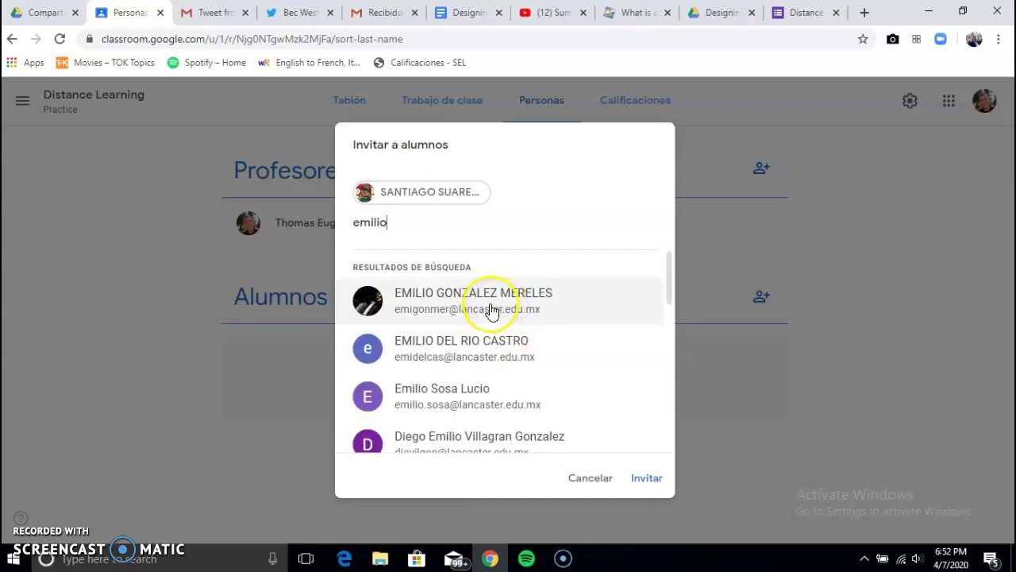
left_click(492, 310)
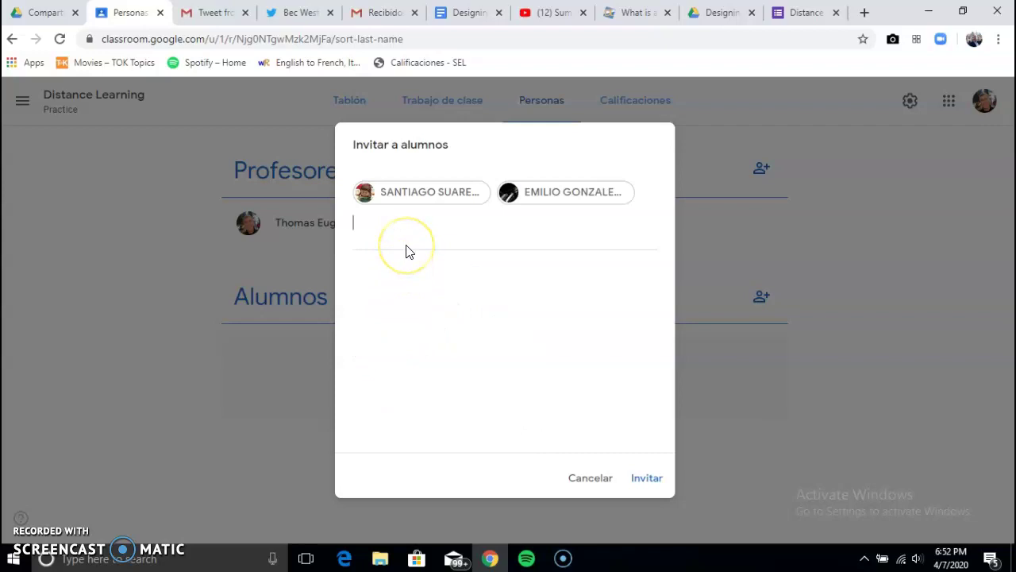
type("sandra")
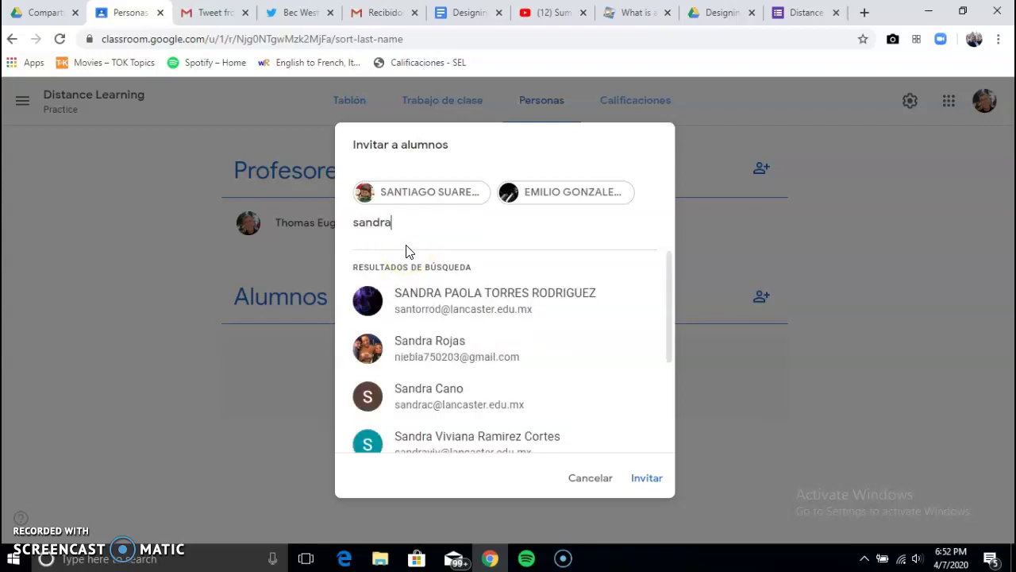
left_click(443, 287)
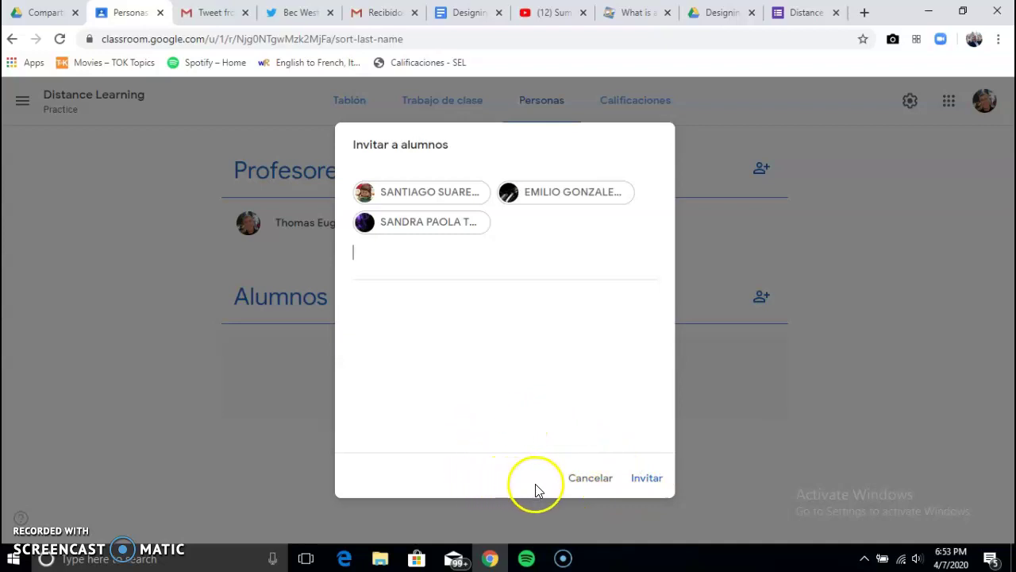
left_click(581, 482)
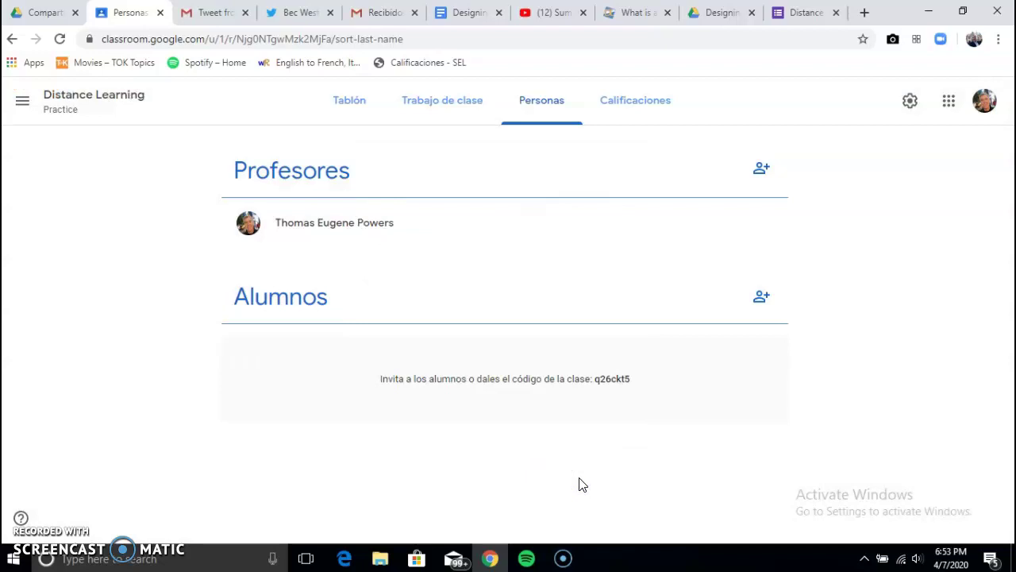
- Add a topic named Presentations to the classwork of the Distance Learning class
left_click(452, 116)
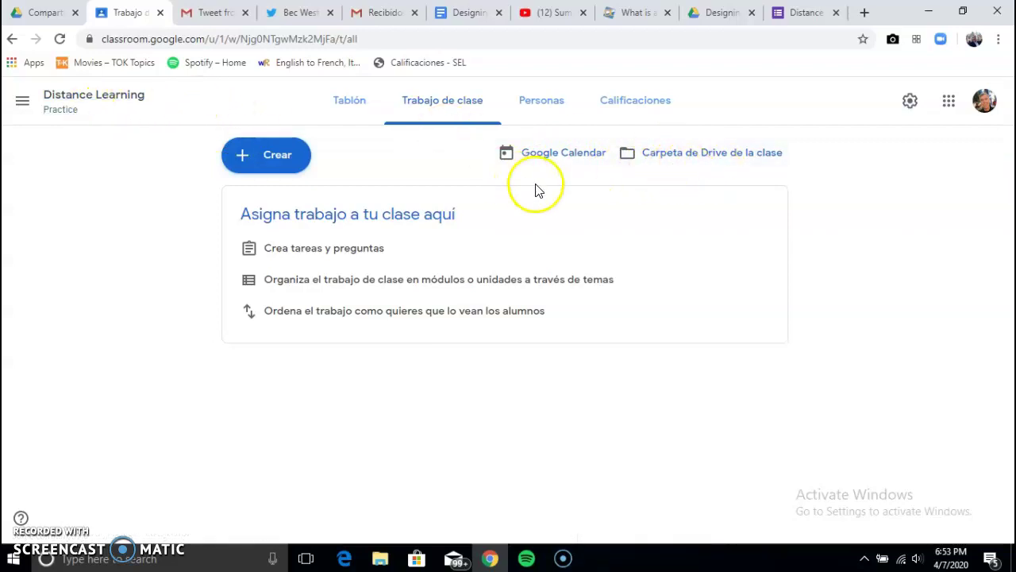
left_click(274, 159)
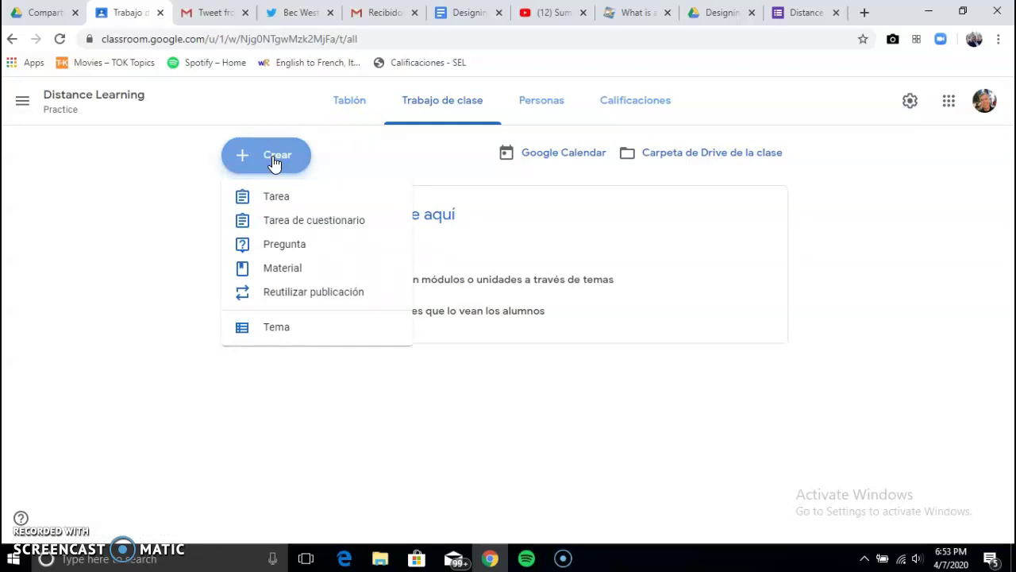
left_click(275, 333)
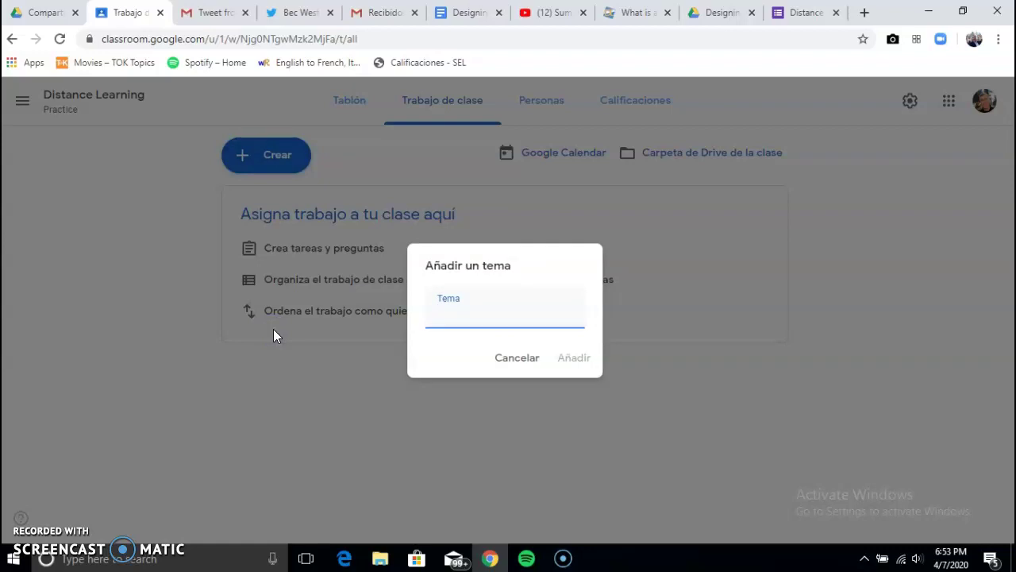
type("Presentations")
left_click(579, 362)
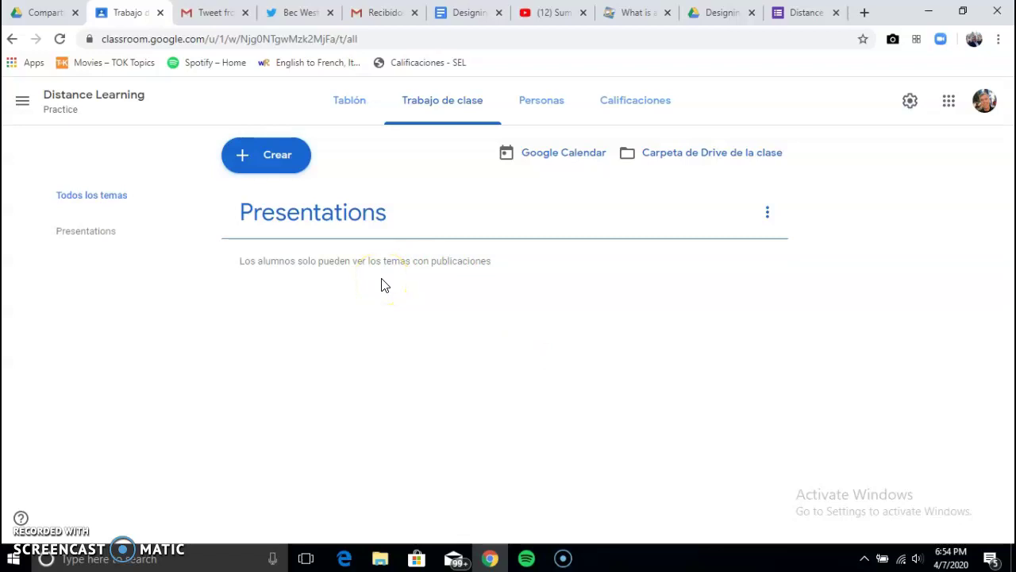
- Start an assignment titled "10 Best Practices for Speaking Online" and place it under the Presentations topic
left_click(285, 158)
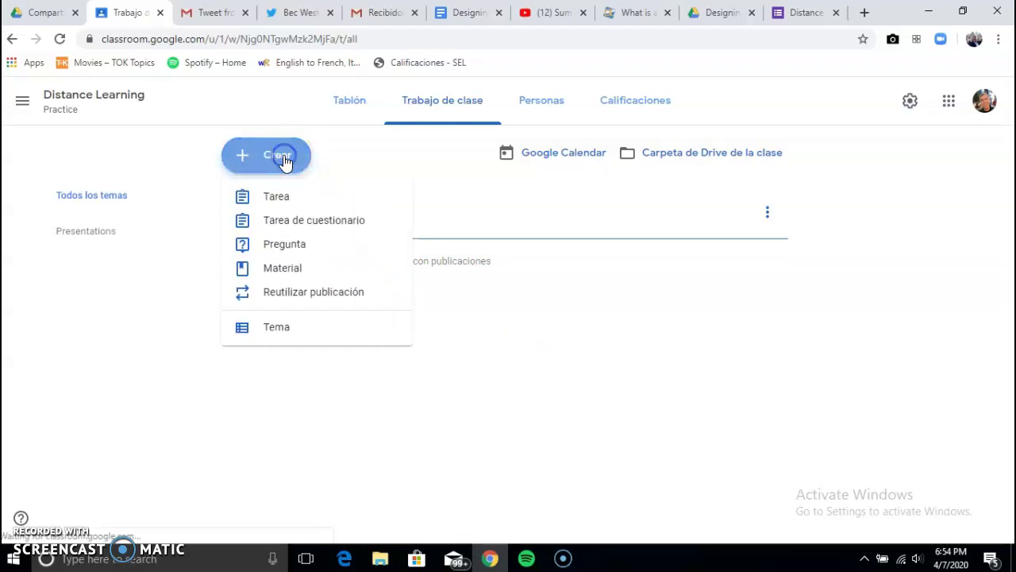
left_click(282, 205)
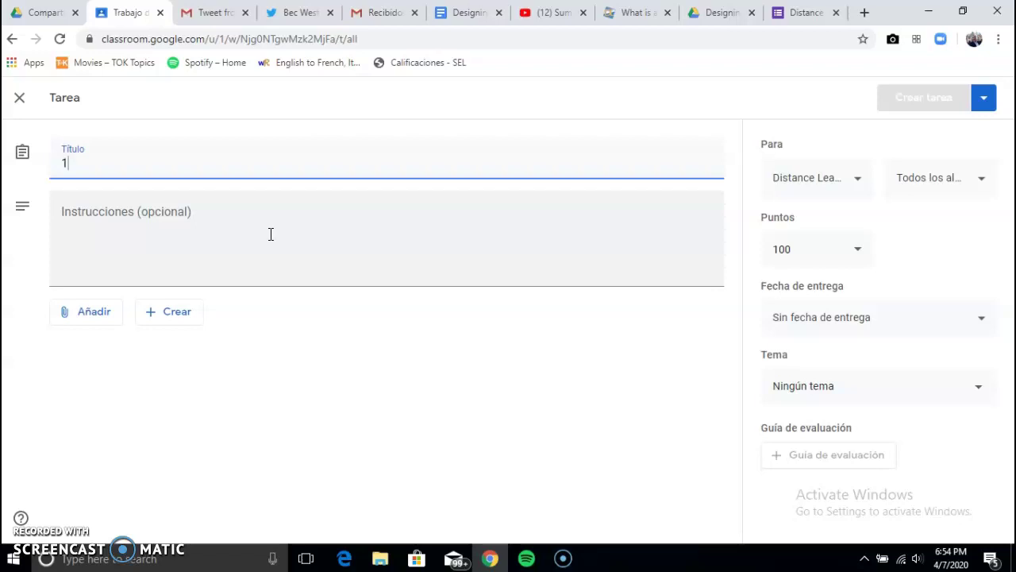
type("10 Best")
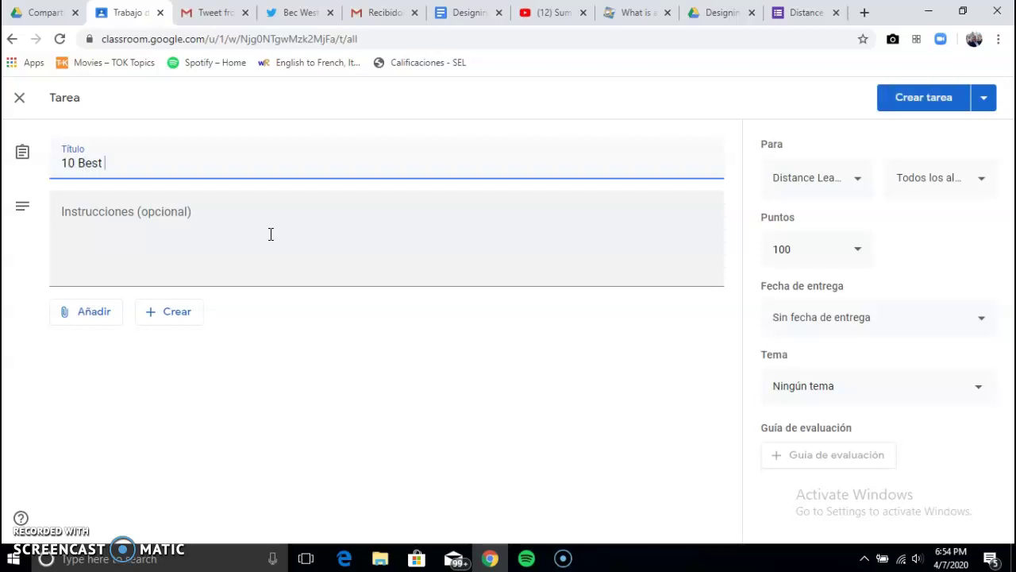
type(" Practices for S")
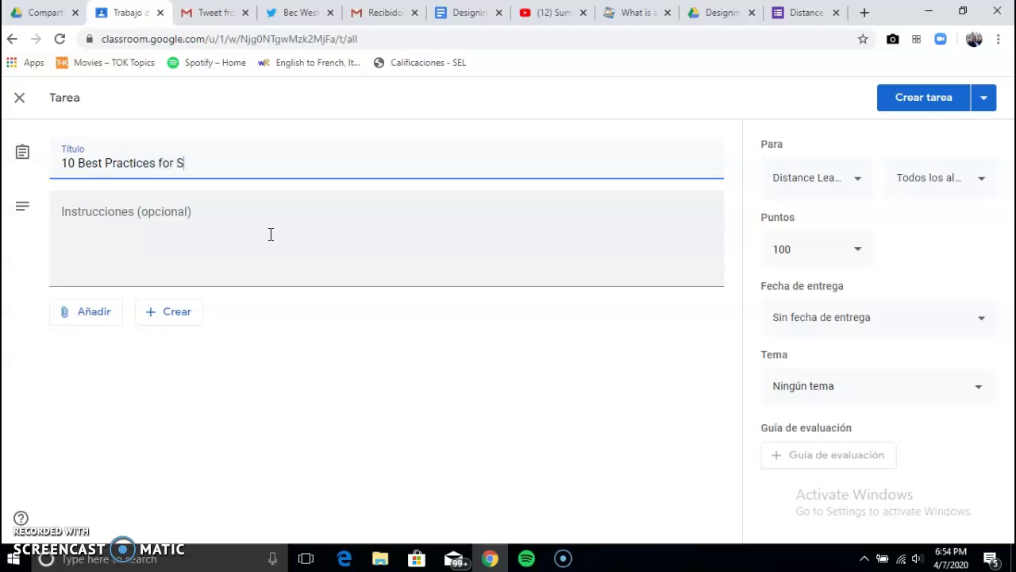
type("peaking Online")
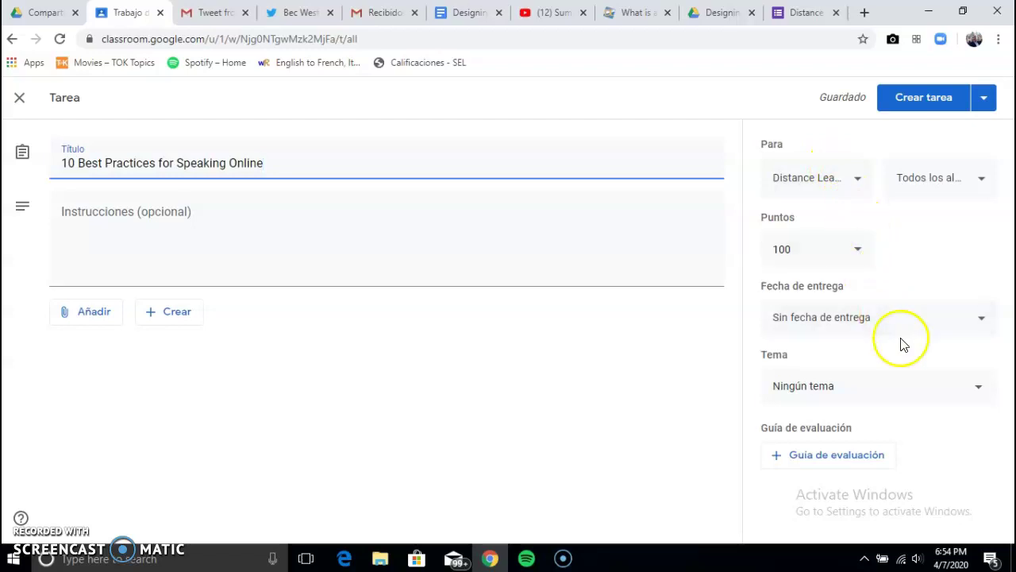
left_click(980, 388)
left_click(820, 473)
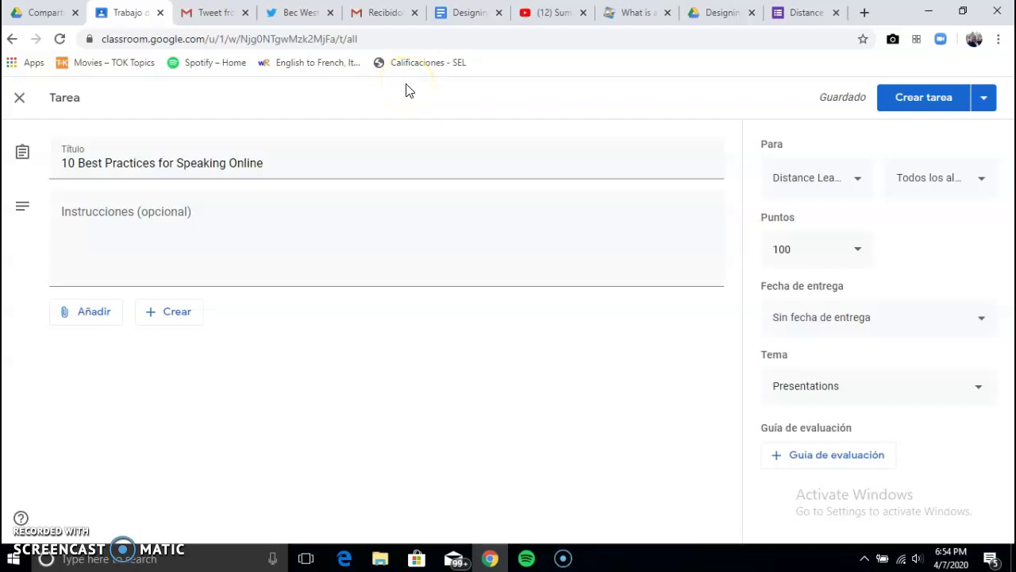
- Attach the recent Google Drive presentation 10 BEST PRACTICES to the assignment
left_click(85, 326)
left_click(96, 345)
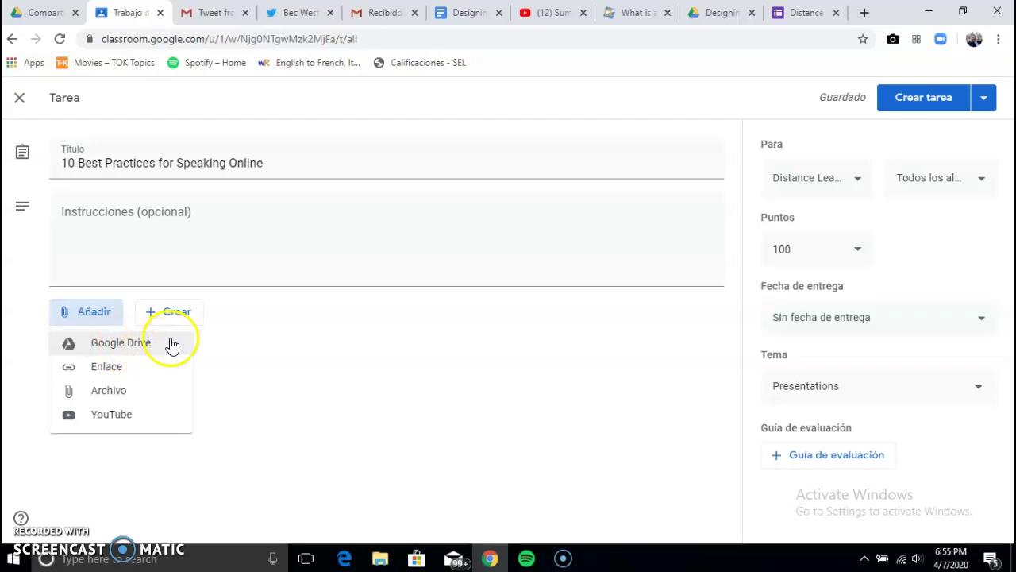
left_click(136, 387)
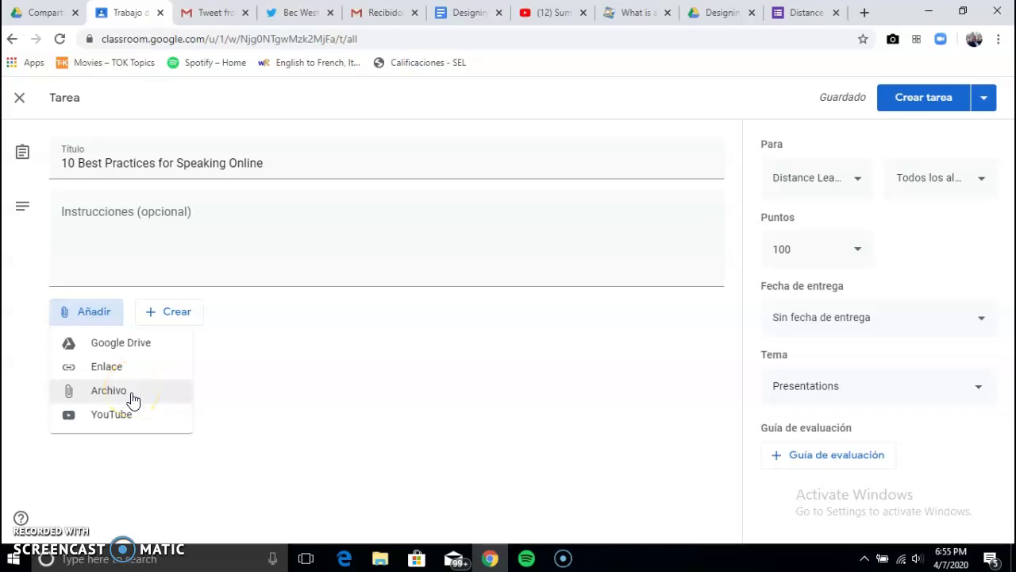
left_click(130, 414)
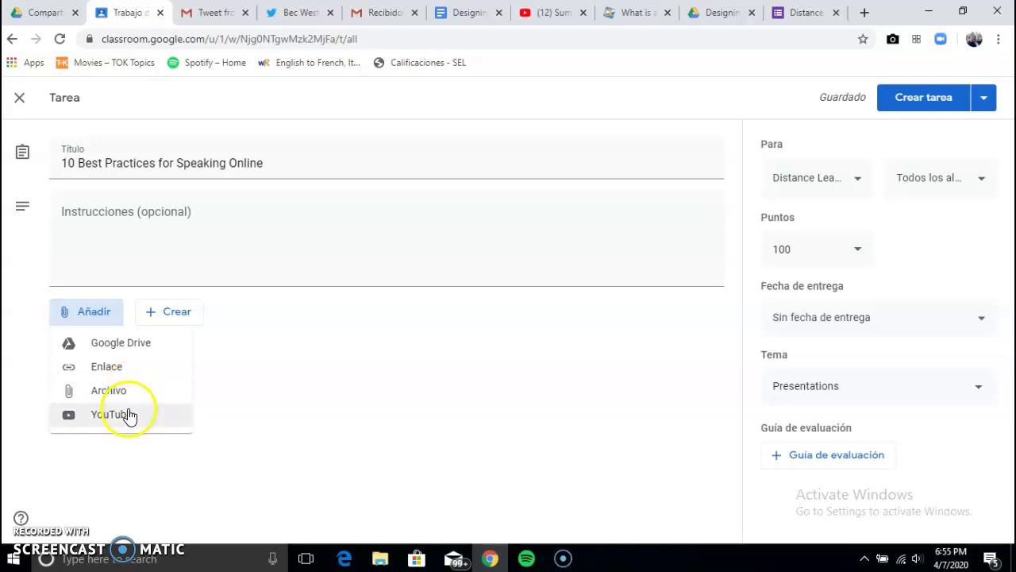
left_click(137, 344)
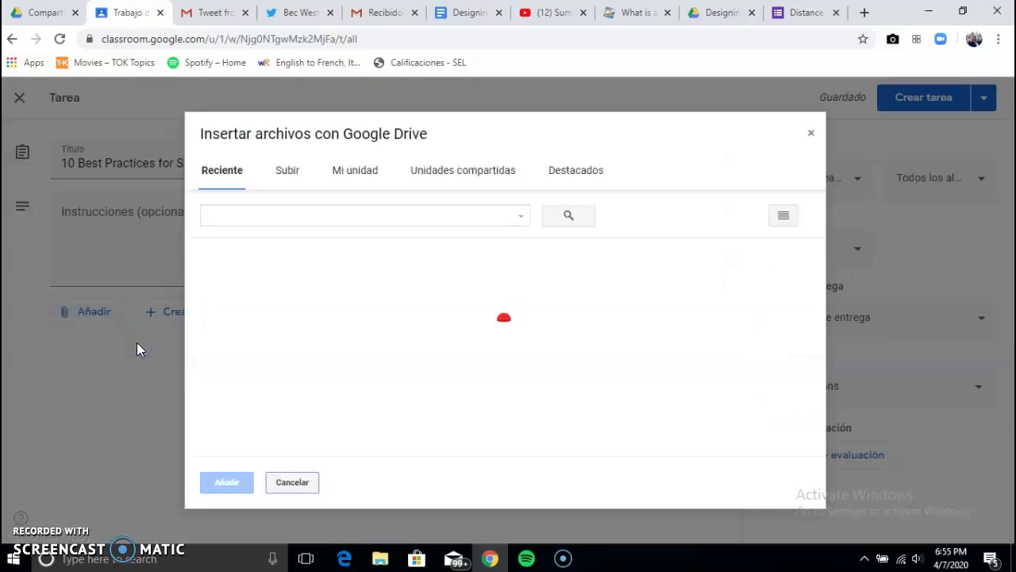
left_click(205, 330)
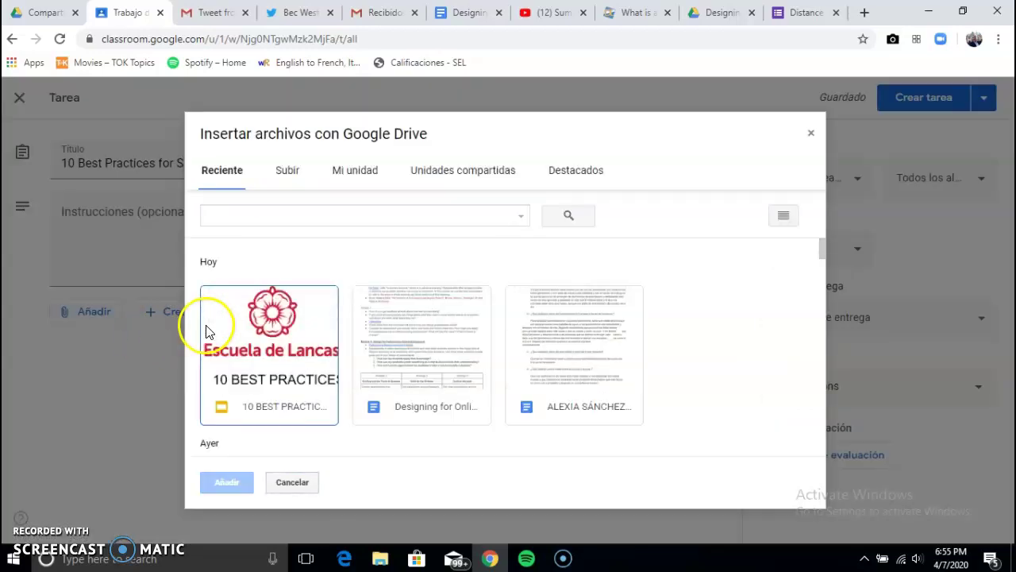
left_click(275, 357)
left_click(229, 484)
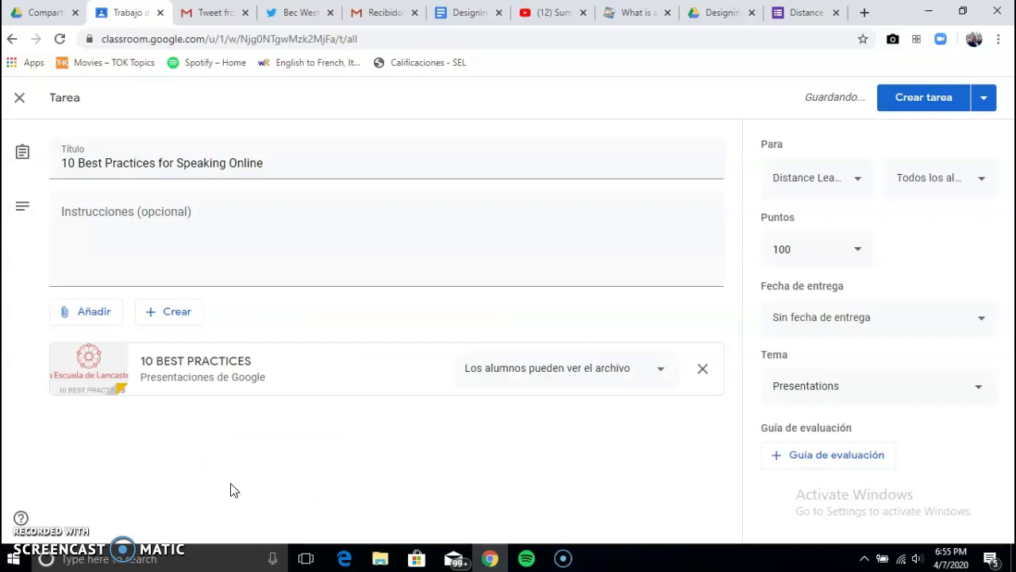
- Search YouTube for "10 best practices" as a video attachment, browse the videos and close the search without adding one
left_click(82, 318)
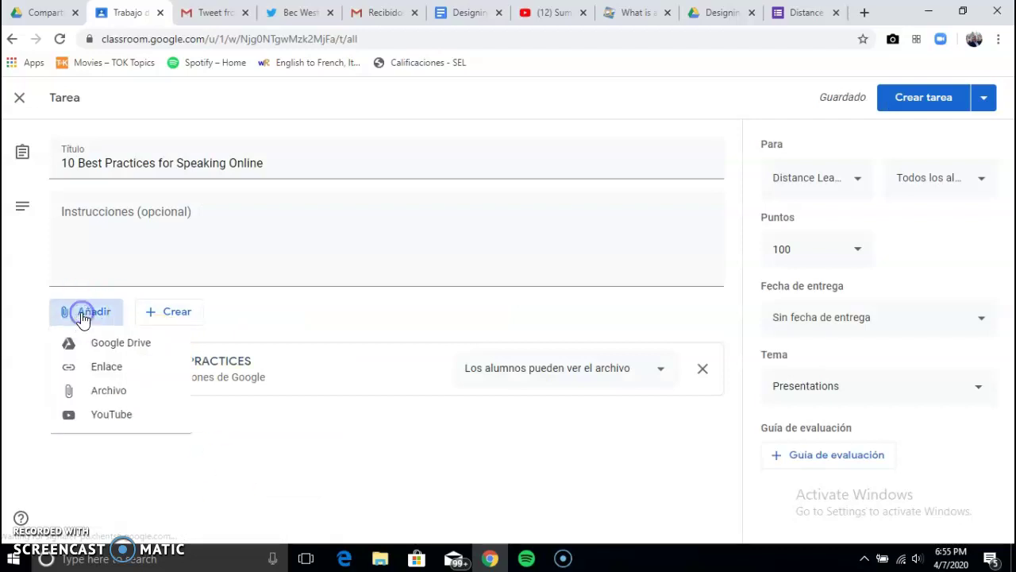
left_click(103, 413)
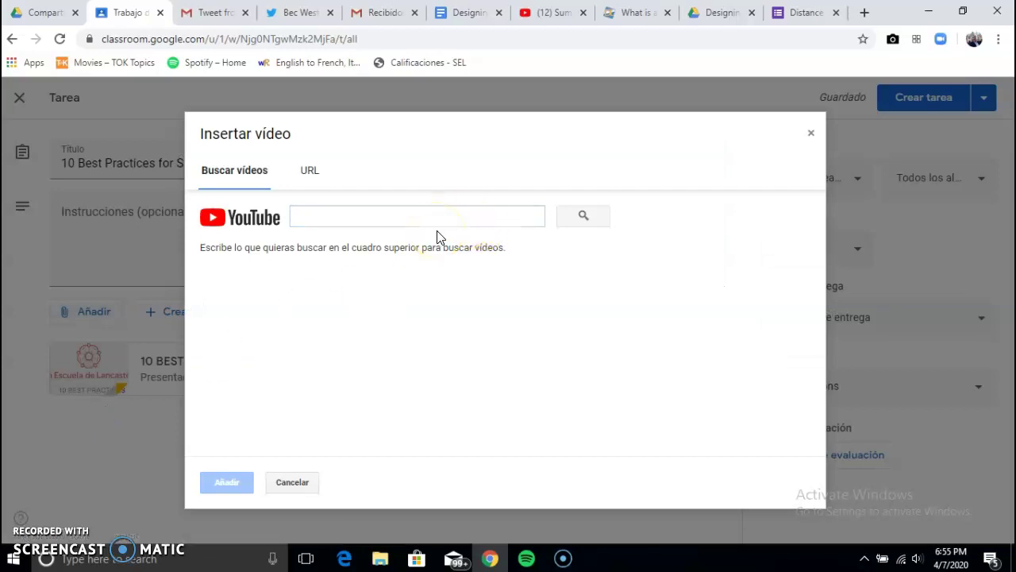
left_click(408, 214)
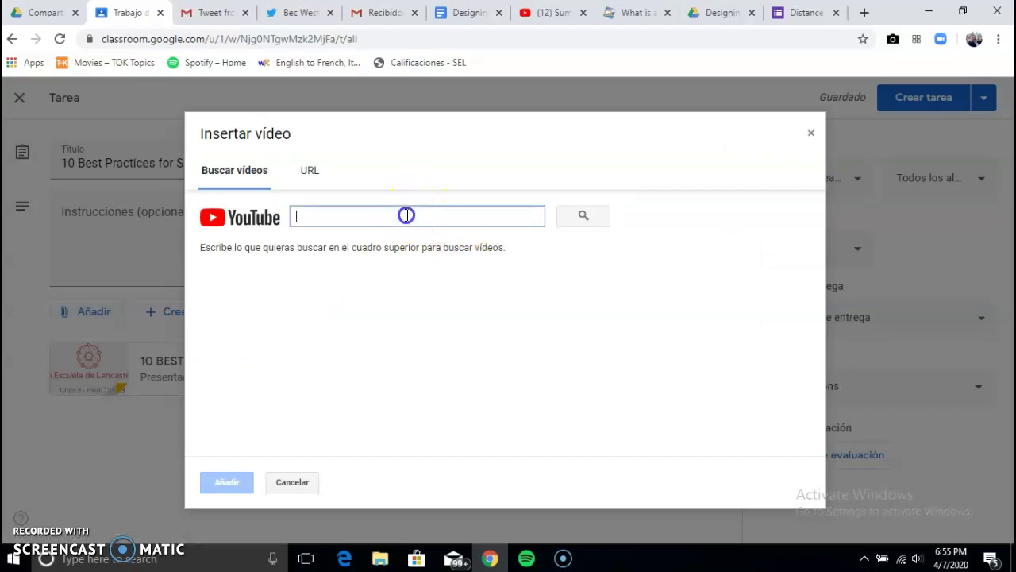
type("10 best practices")
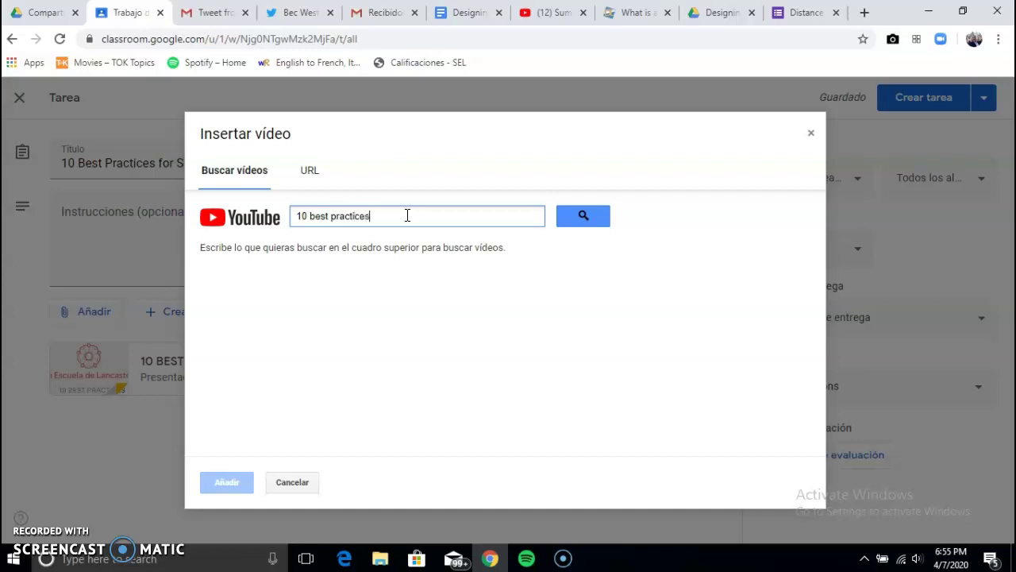
key("Return")
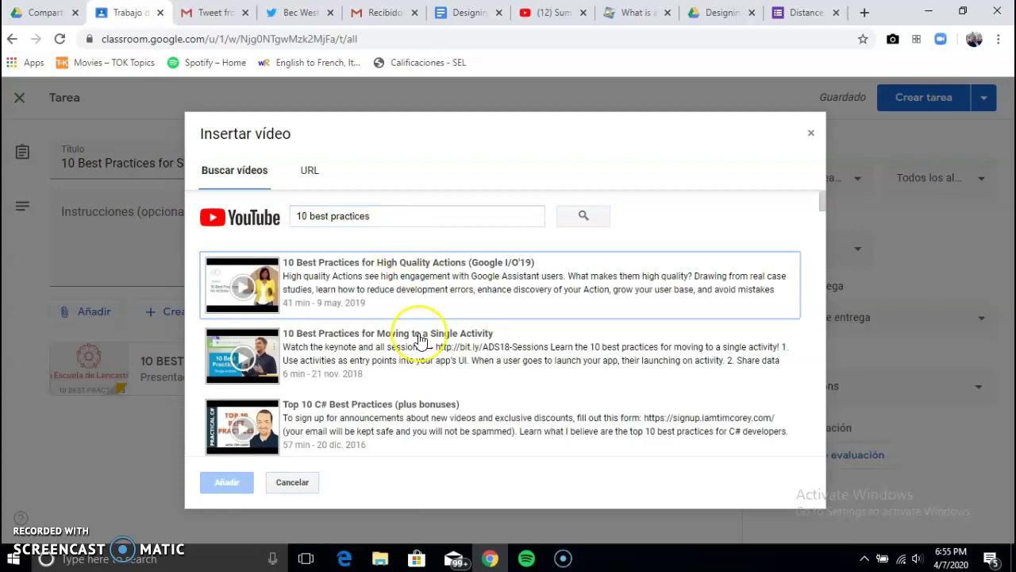
scroll(421, 340, "down", 2)
scroll(421, 340, "down", 5)
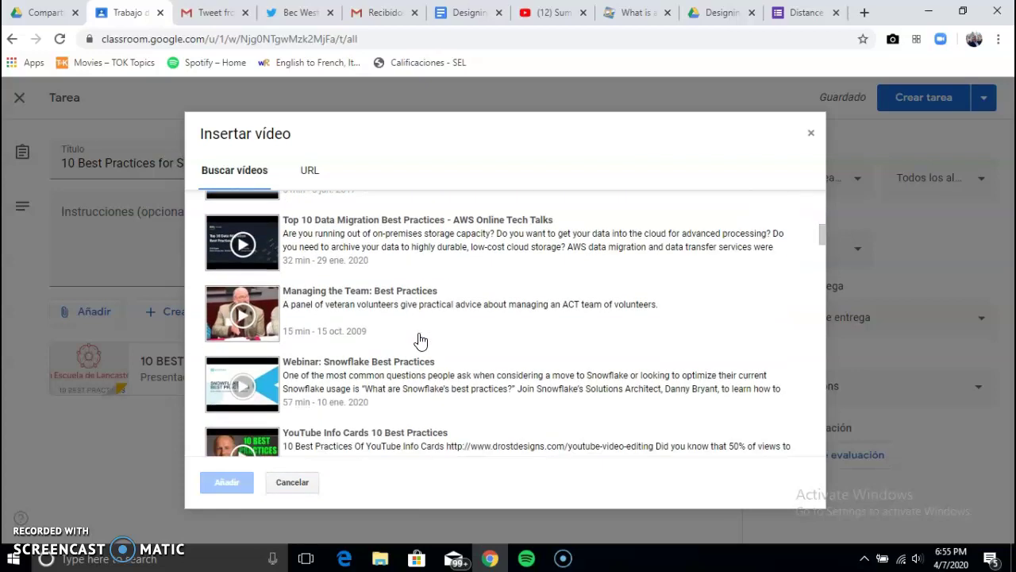
scroll(421, 340, "down", 5)
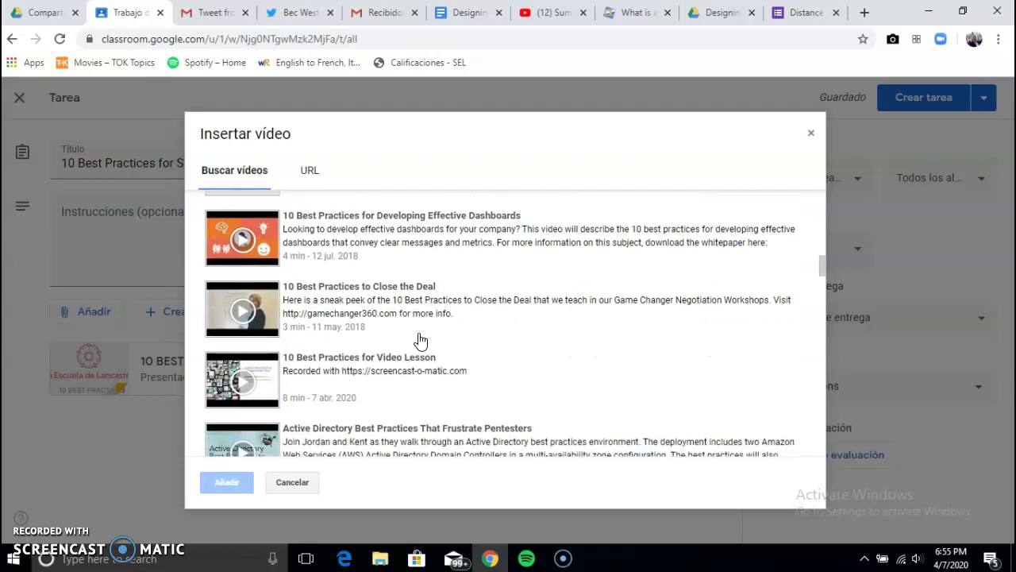
scroll(421, 340, "down", 5)
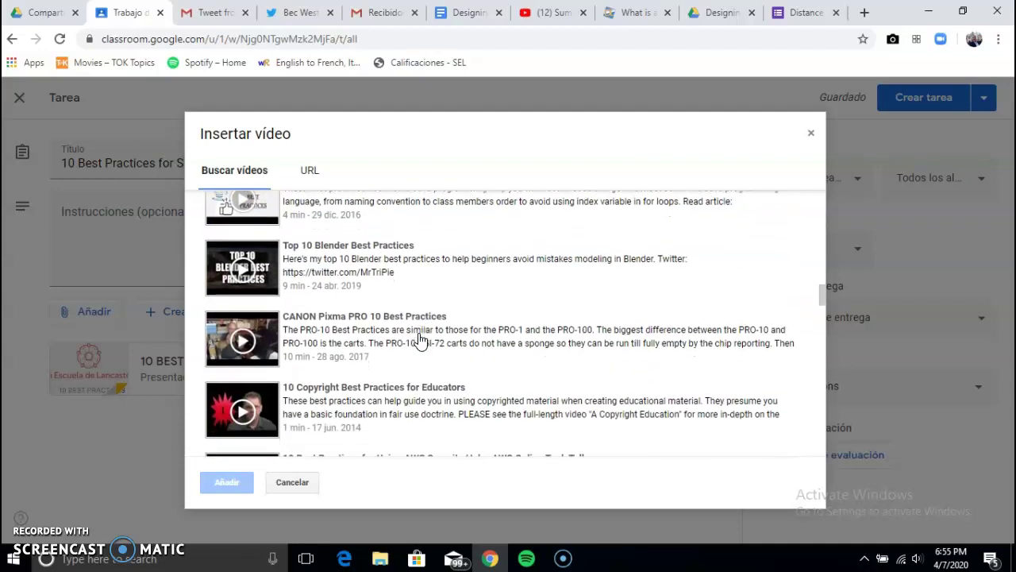
scroll(421, 340, "up", 5)
left_click(810, 133)
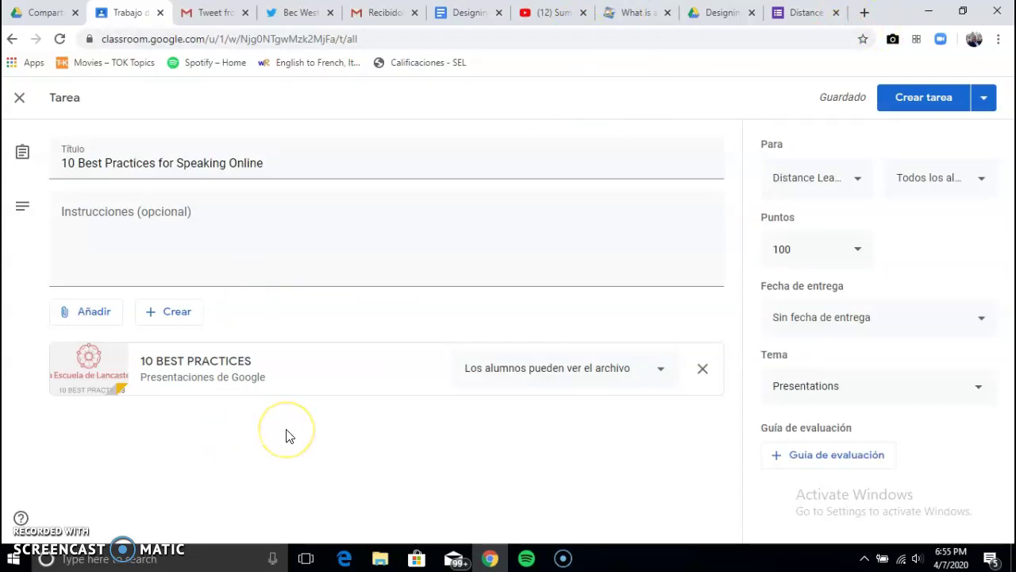
- Set student access for the 10 BEST PRACTICES attachment to "Los alumnos pueden ver el archivo"
left_click(664, 371)
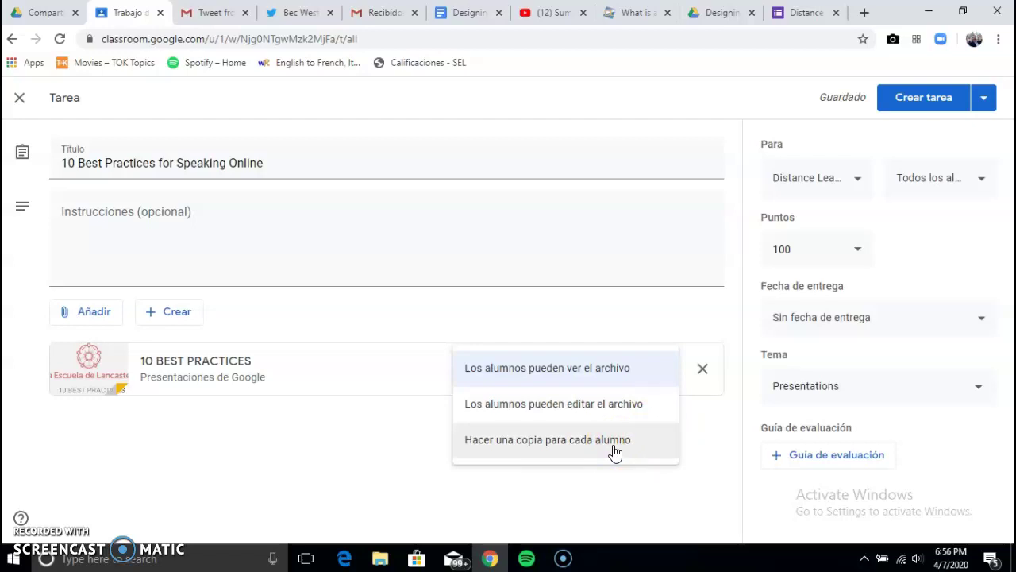
left_click(611, 410)
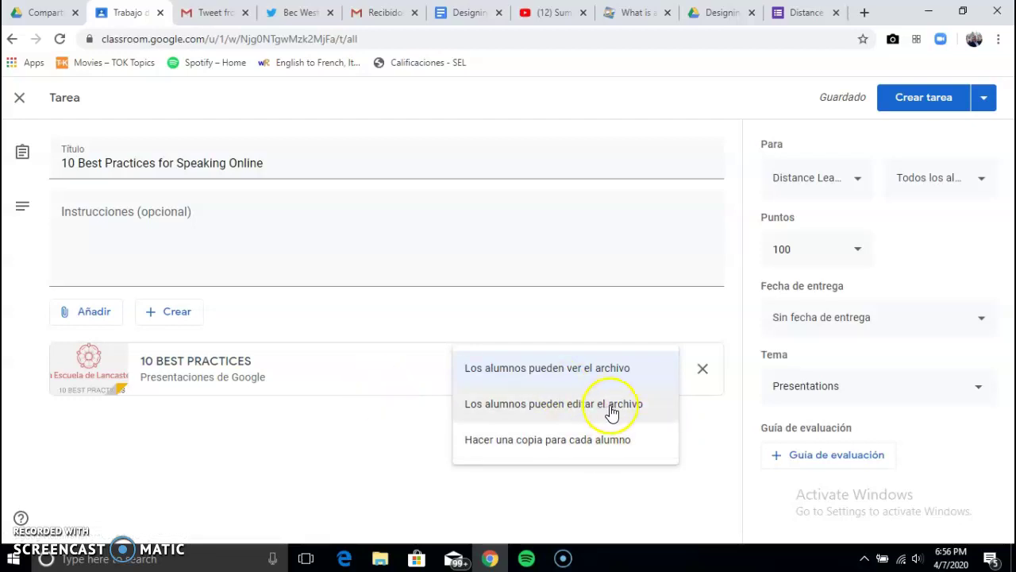
left_click(611, 369)
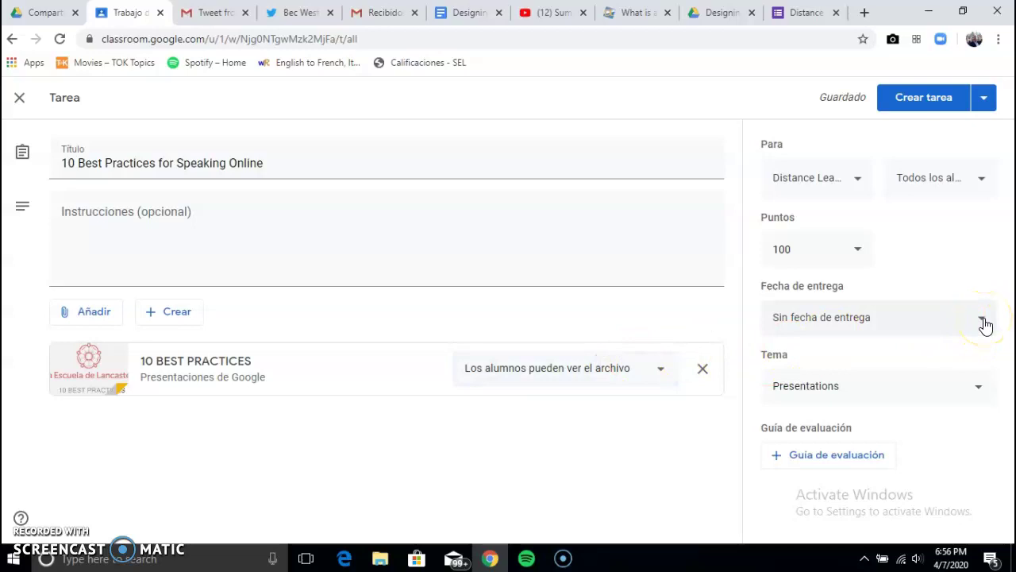
- Set the assignment's due date to 8 April 2020 without a due time
left_click(984, 323)
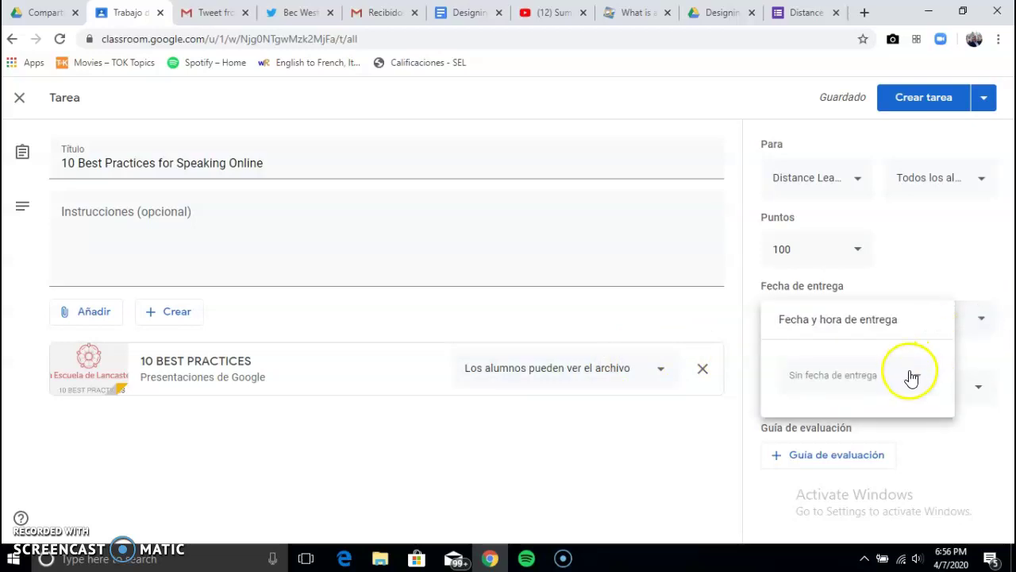
left_click(878, 386)
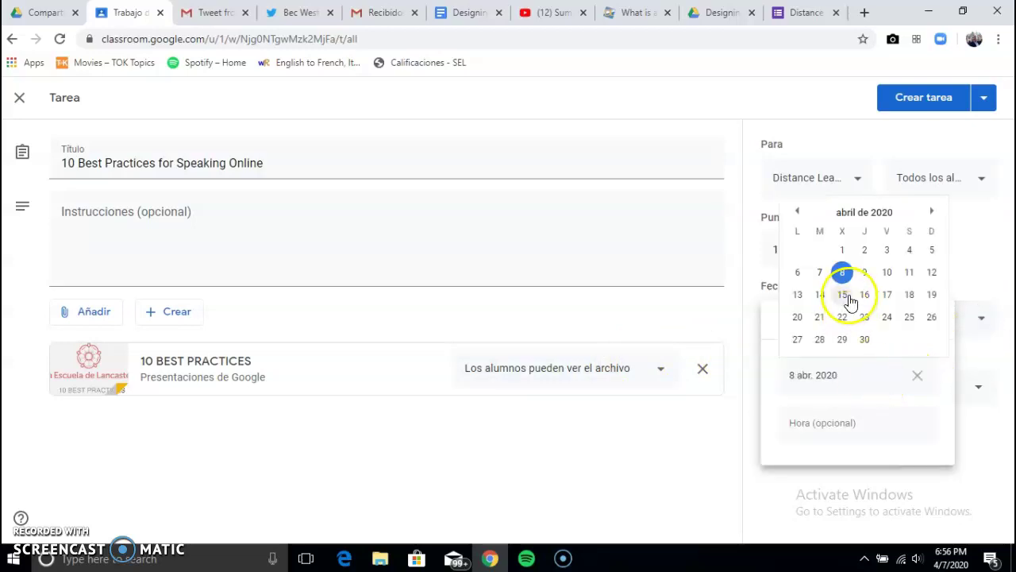
left_click(844, 272)
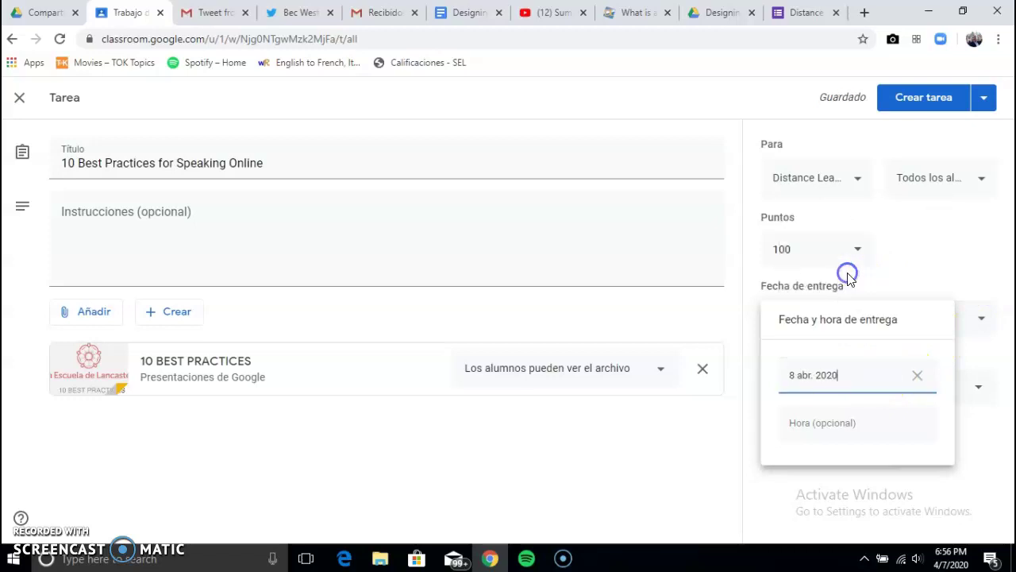
left_click(955, 234)
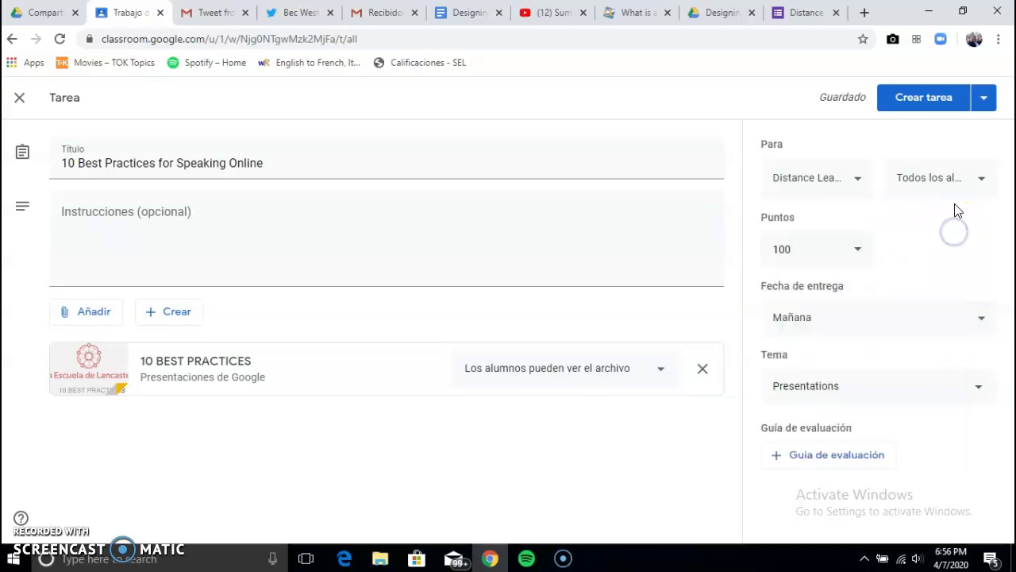
- Try the ungraded option "Sin calificar" for the assignment's points, replacing it with a value of 10
left_click(854, 251)
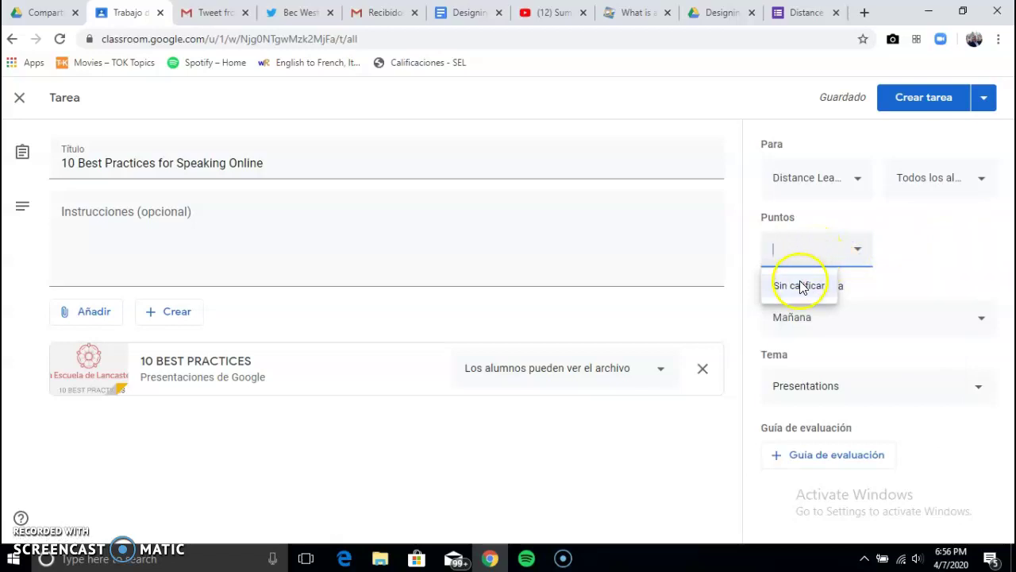
left_click(798, 285)
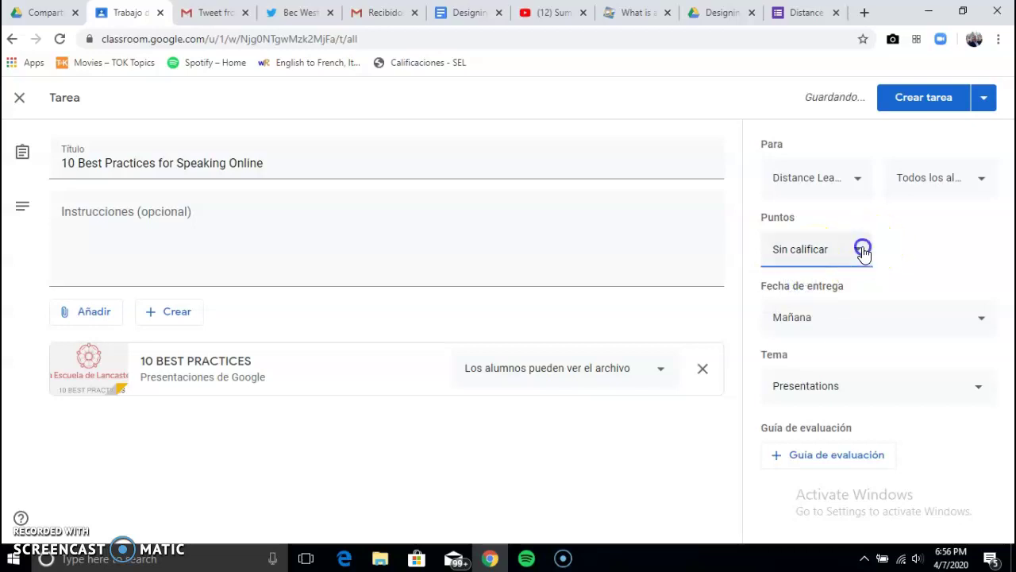
triple_click(807, 253)
type("10")
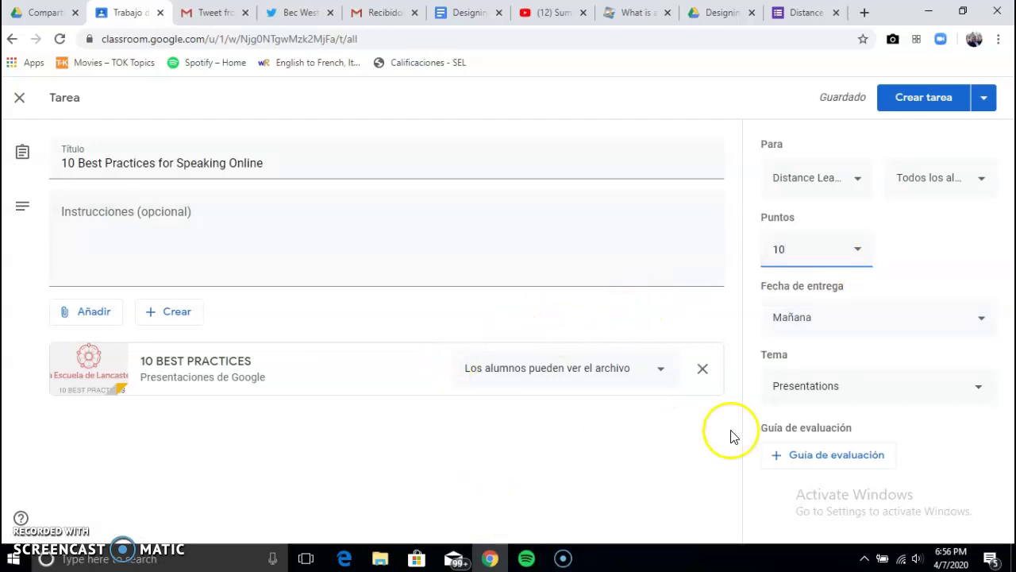
left_click(826, 469)
left_click(826, 470)
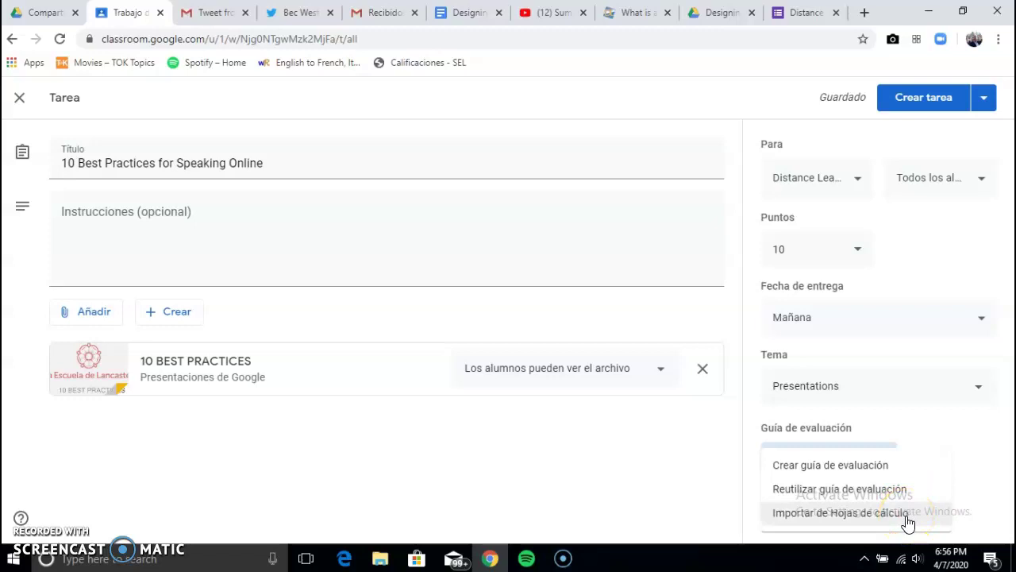
left_click(710, 448)
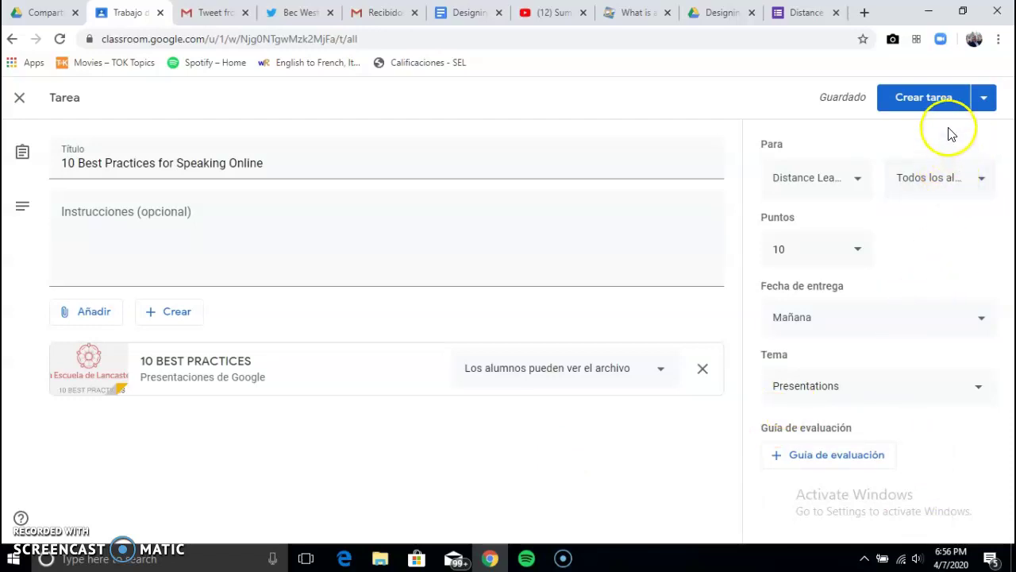
- Schedule the assignment for publication on 8 April 2020 at 8:00
left_click(986, 97)
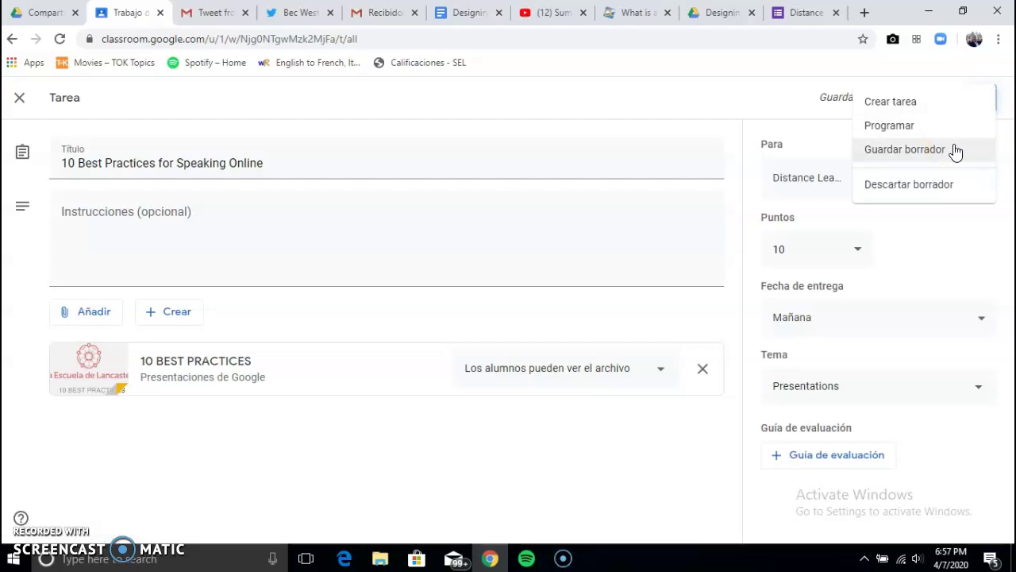
left_click(912, 107)
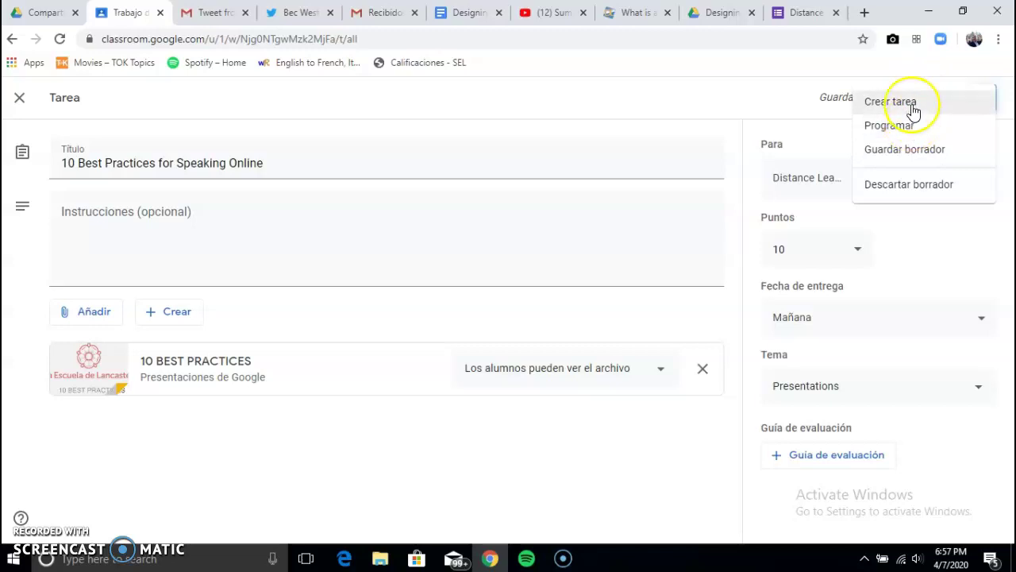
left_click(912, 111)
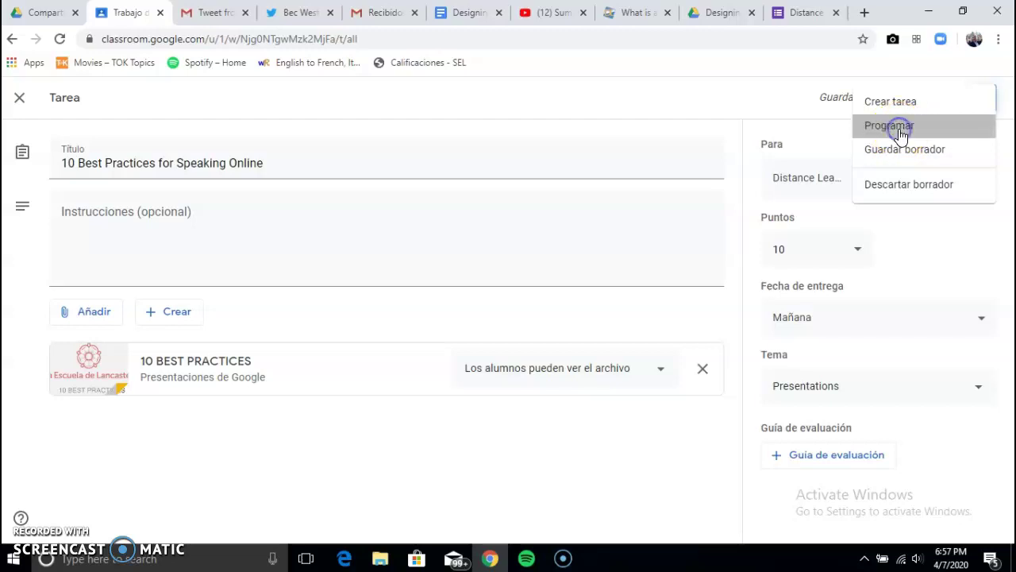
left_click(899, 130)
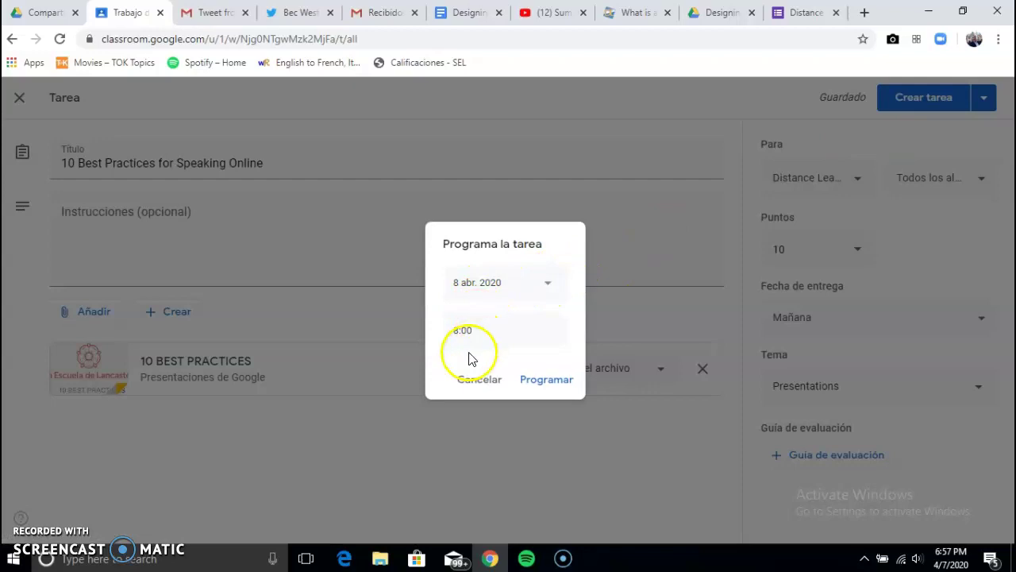
left_click(535, 380)
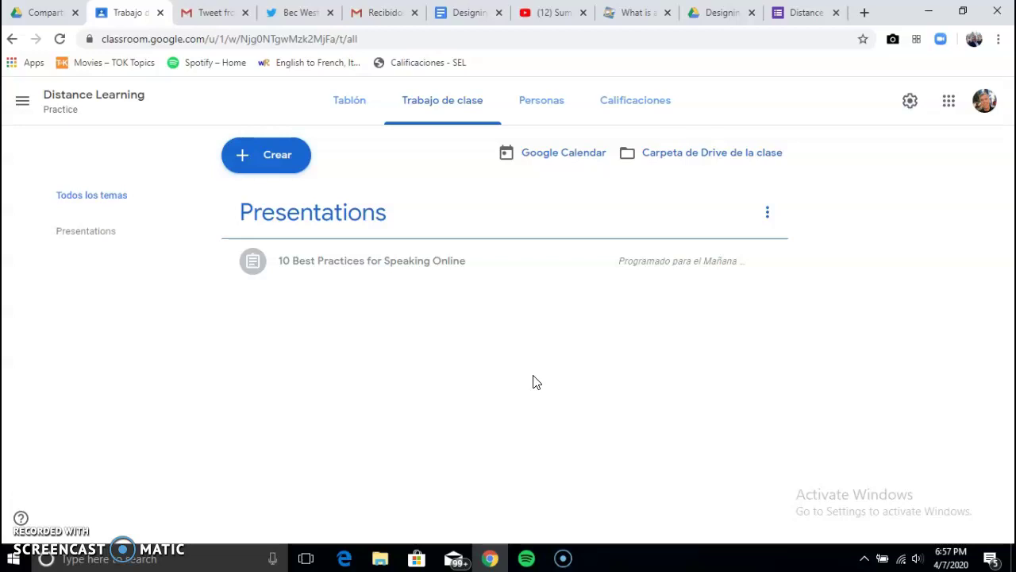
- Switch to the open YouTube video and try to change to another account
left_click(556, 11)
left_click(967, 97)
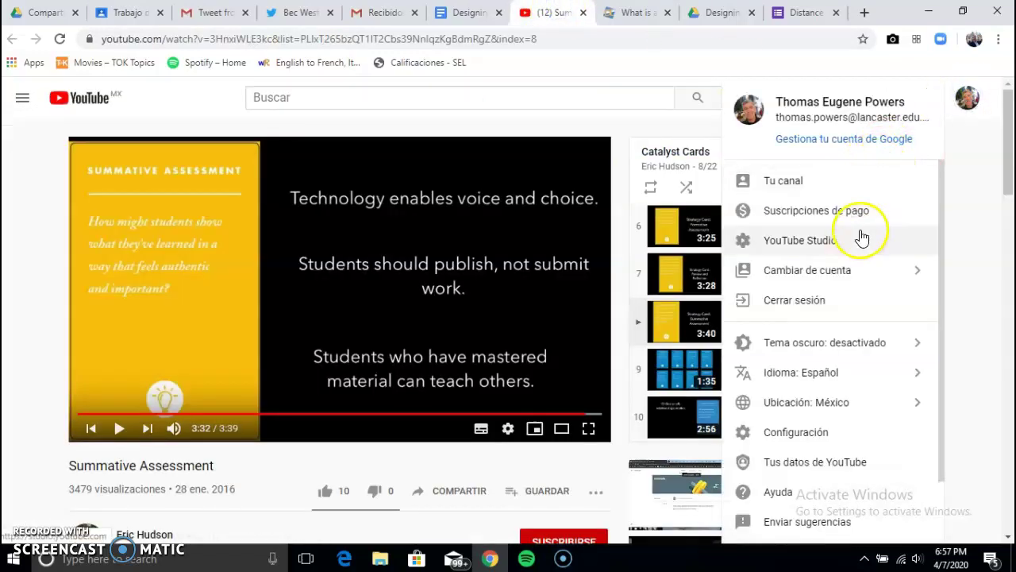
left_click(861, 264)
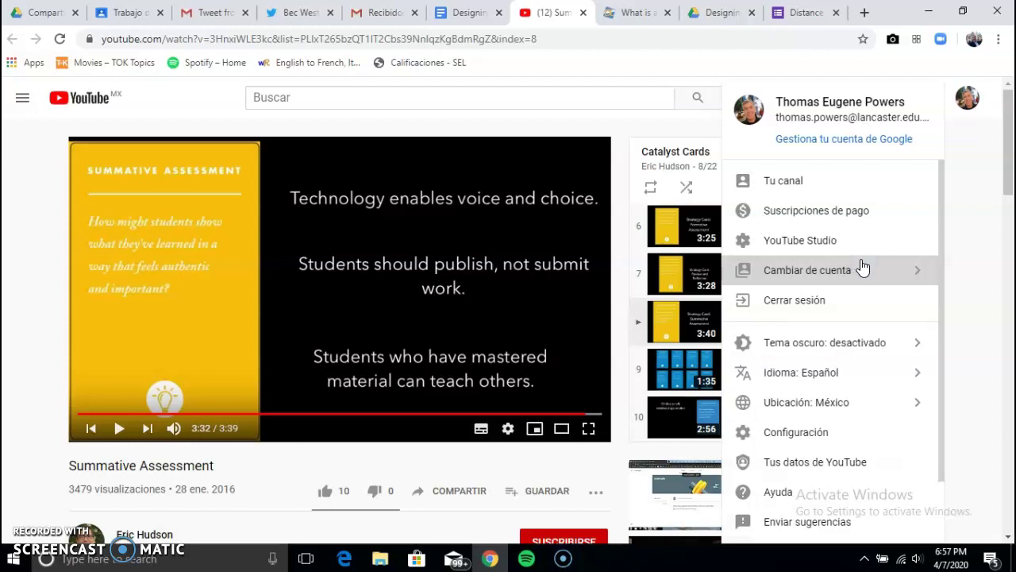
left_click(859, 270)
left_click(922, 270)
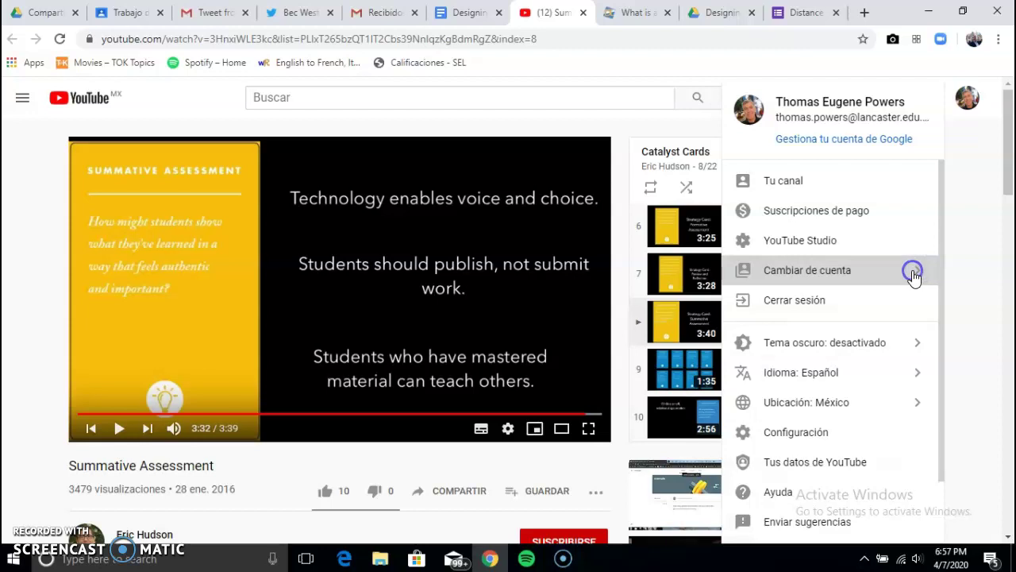
left_click(966, 102)
left_click(968, 105)
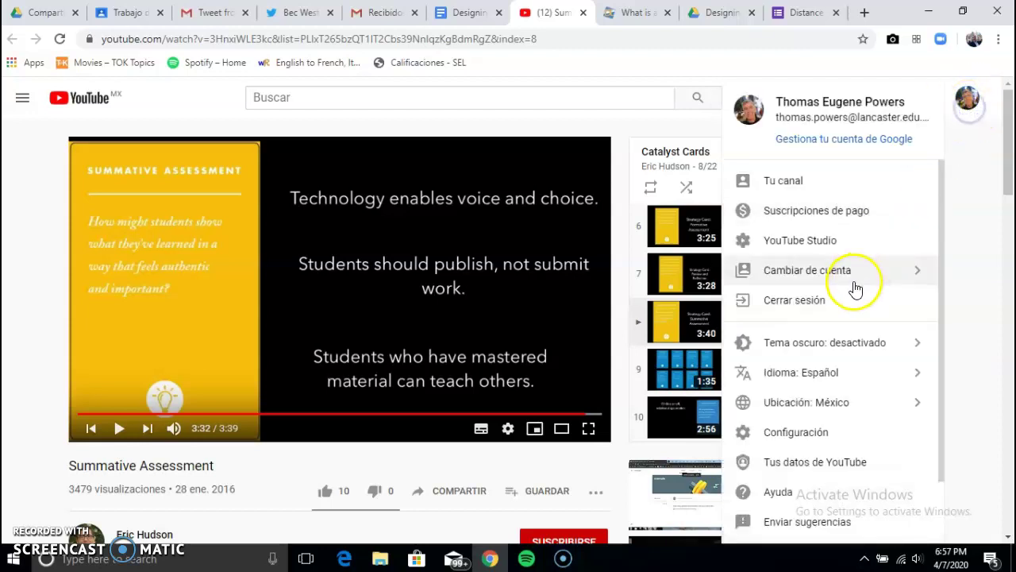
left_click(908, 270)
left_click(918, 272)
- Open YouTube in a new browser tab and show the account's own uploaded videos
left_click(864, 12)
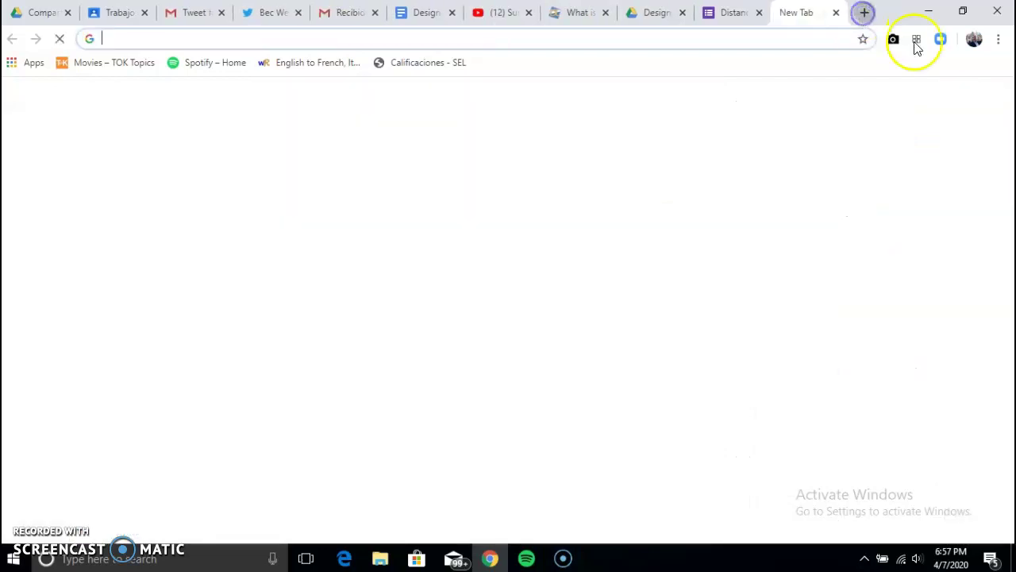
left_click(956, 102)
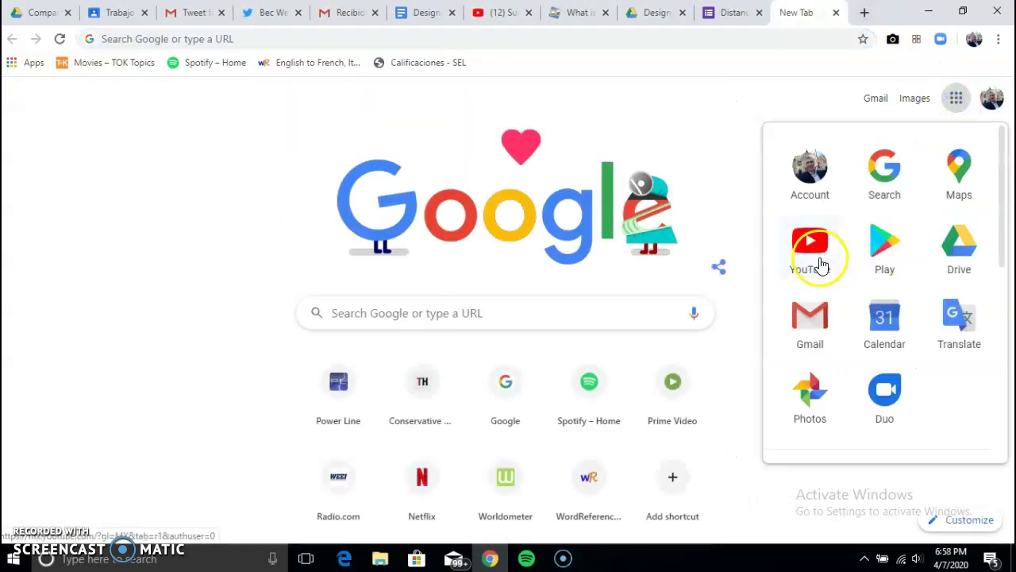
left_click(820, 262)
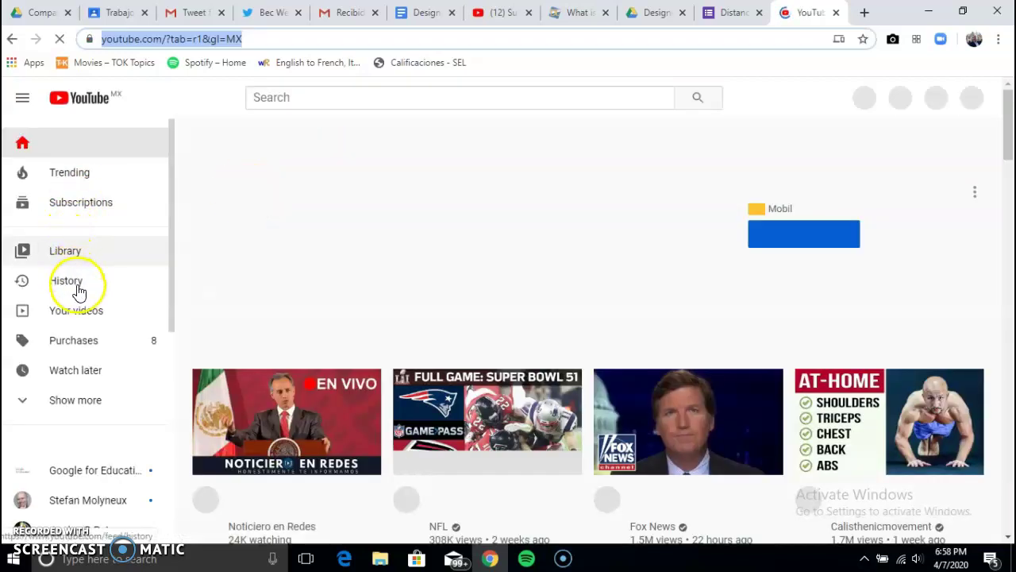
left_click(75, 311)
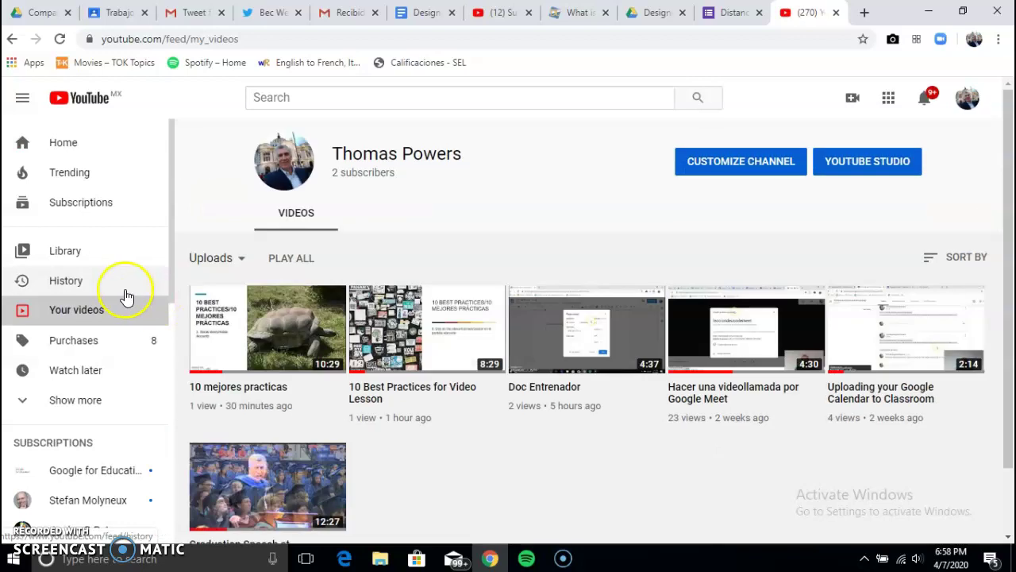
- Open the uploaded video "10 Best Practices for Video Lesson", pause it and copy its web address
left_click(405, 360)
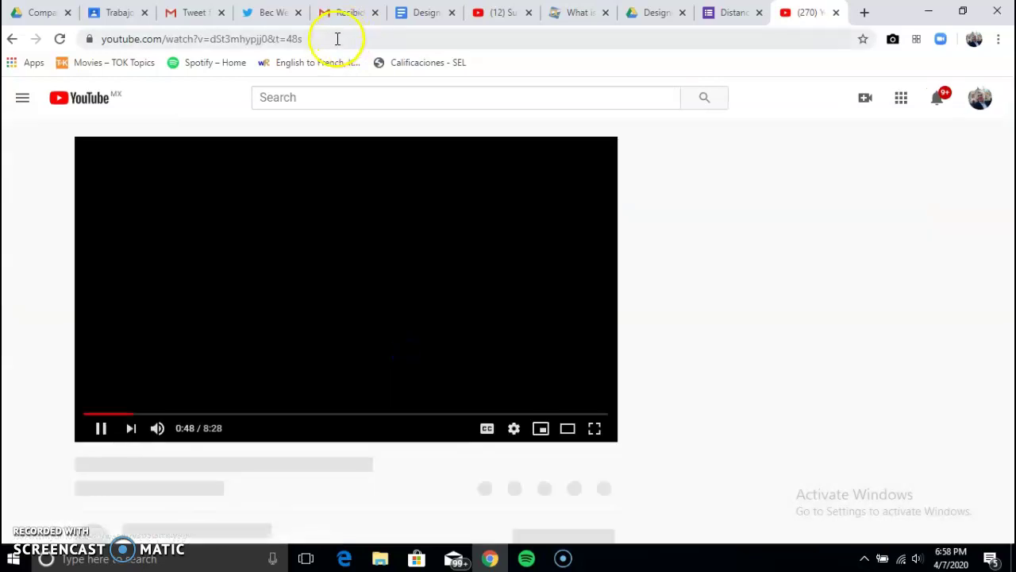
left_click(94, 428)
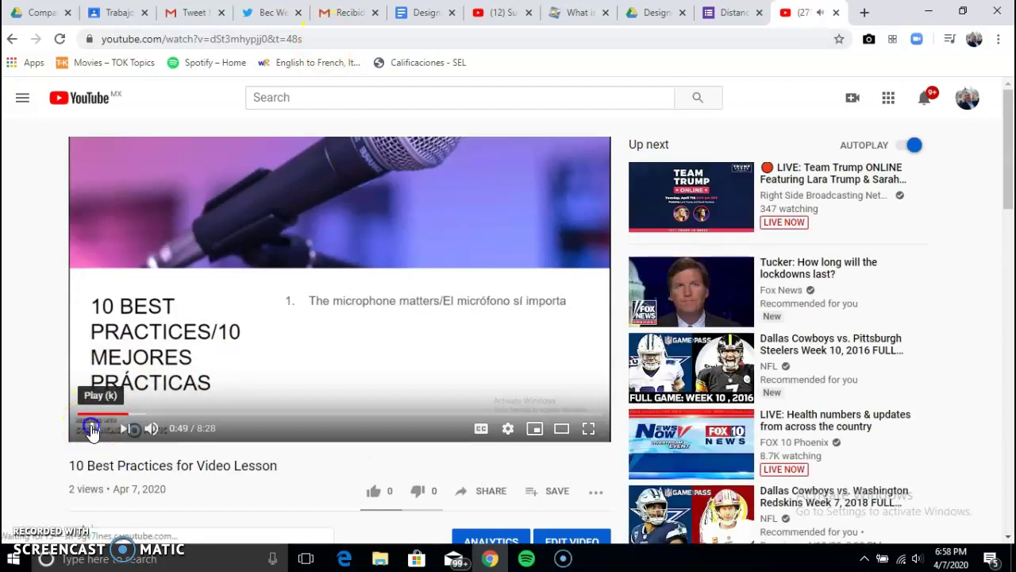
left_click(316, 39)
key("ctrl+c")
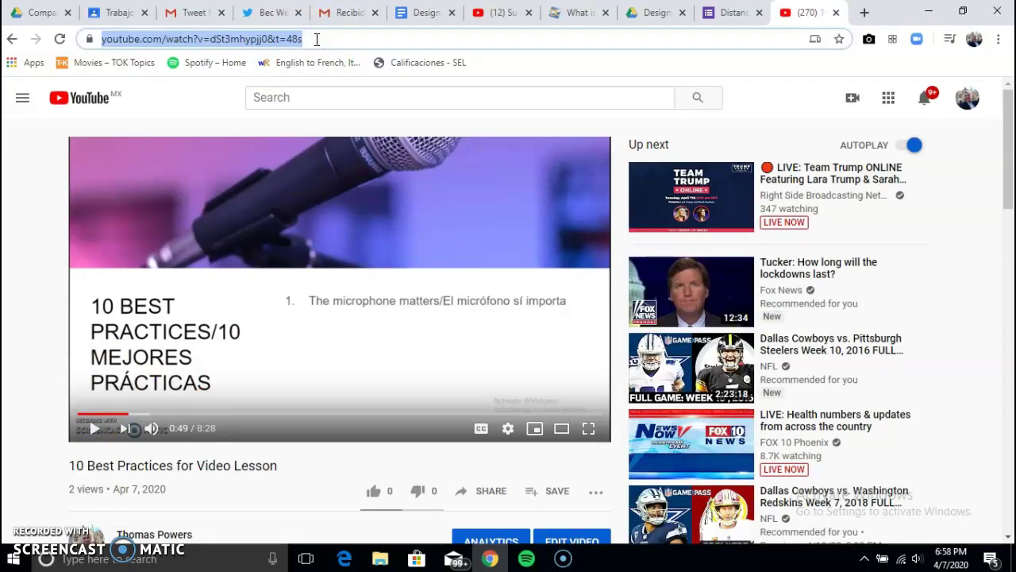
- Return to the Distance Learning class in Google Classroom and open the "10 Best Practices for Speaking Online" assignment for editing
left_click(111, 13)
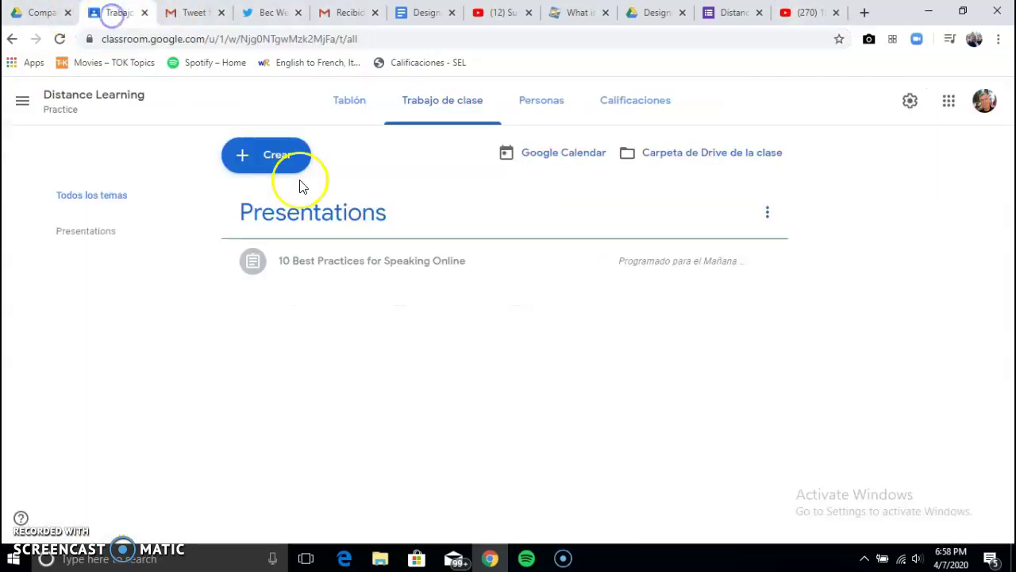
left_click(770, 262)
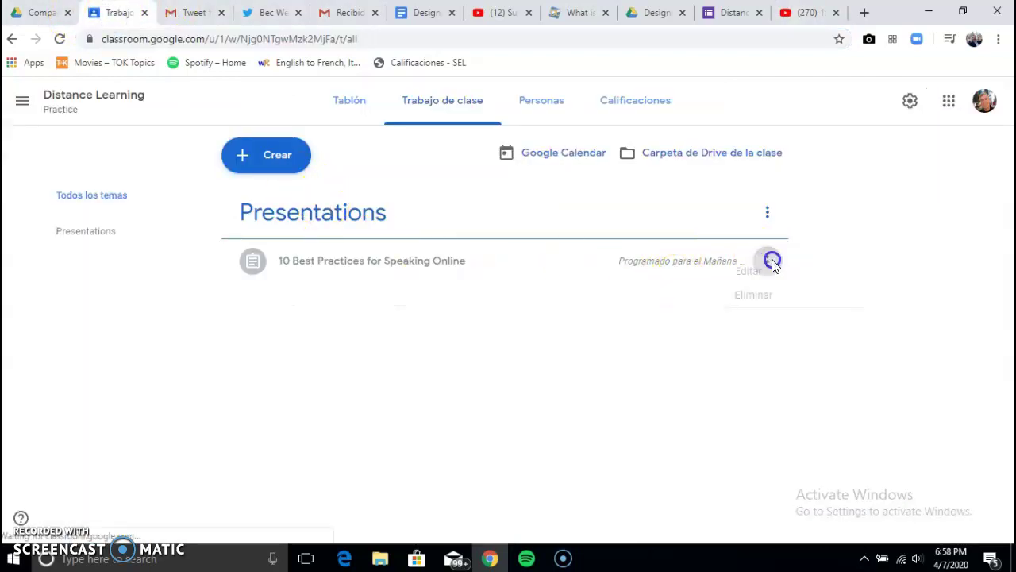
left_click(667, 295)
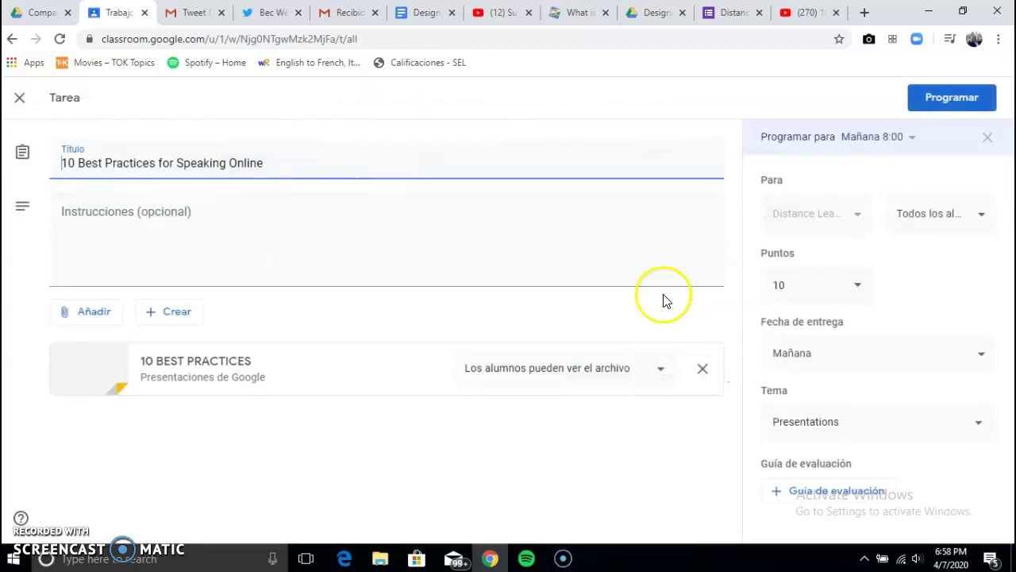
left_click(101, 312)
left_click(111, 393)
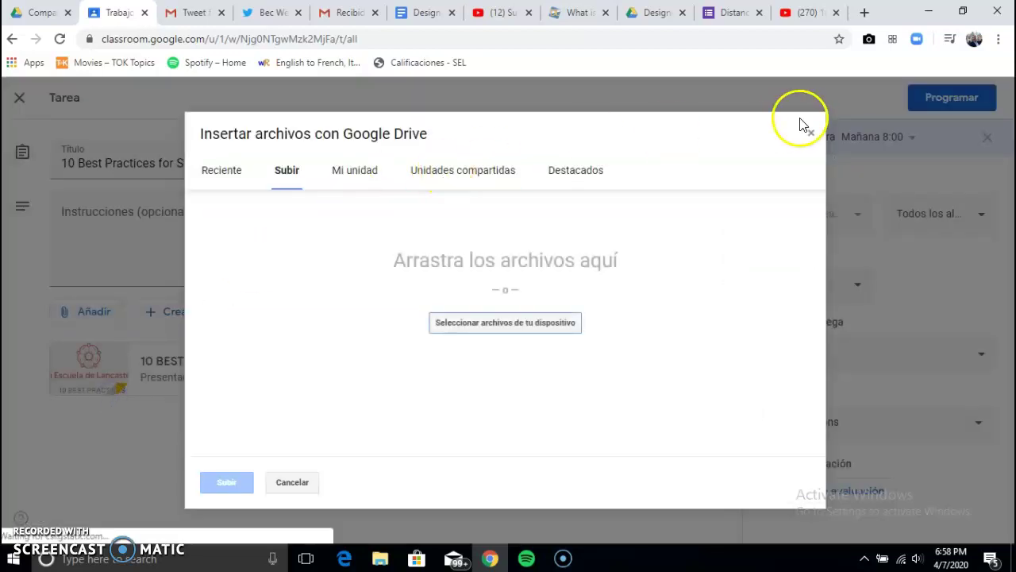
left_click(810, 133)
- Attach the copied YouTube video address to the assignment as a link and close the assignment editor
left_click(108, 322)
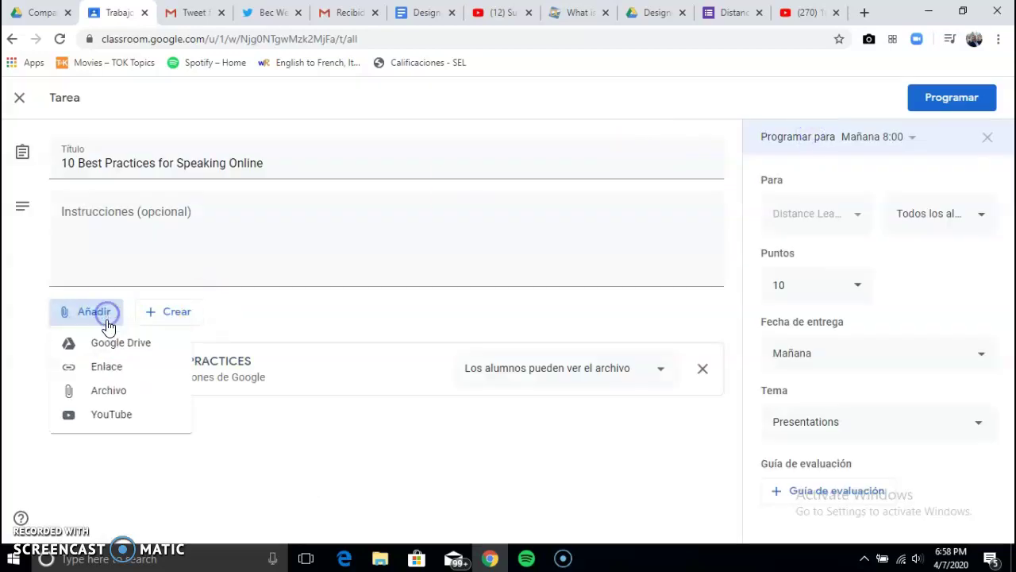
left_click(106, 368)
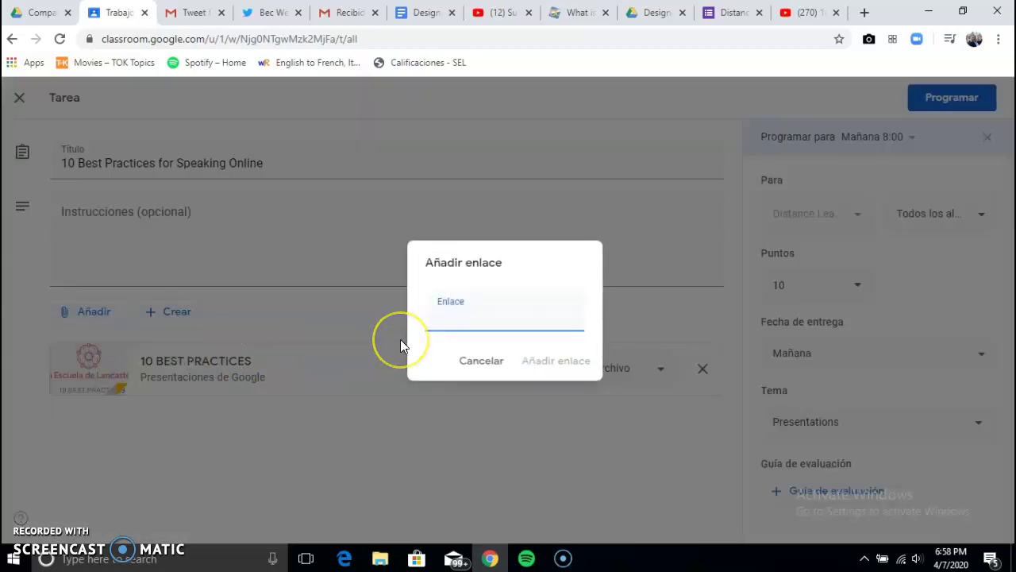
key("ctrl+v")
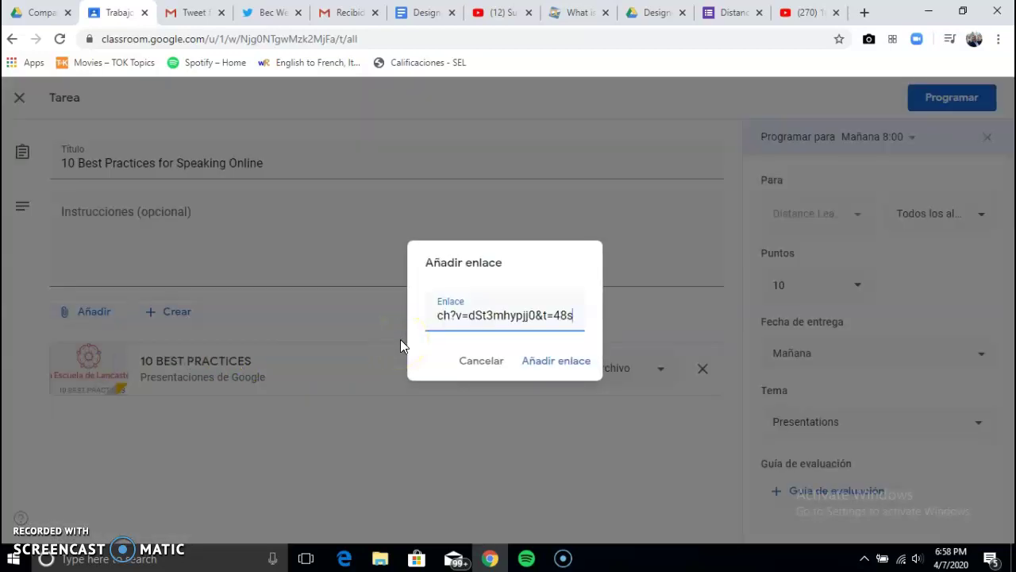
left_click(570, 362)
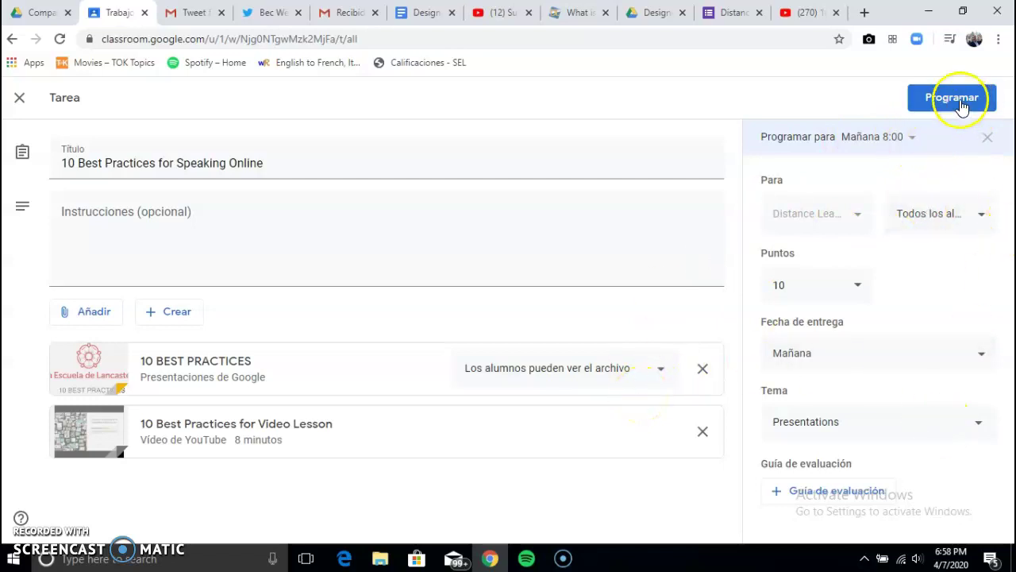
left_click(18, 99)
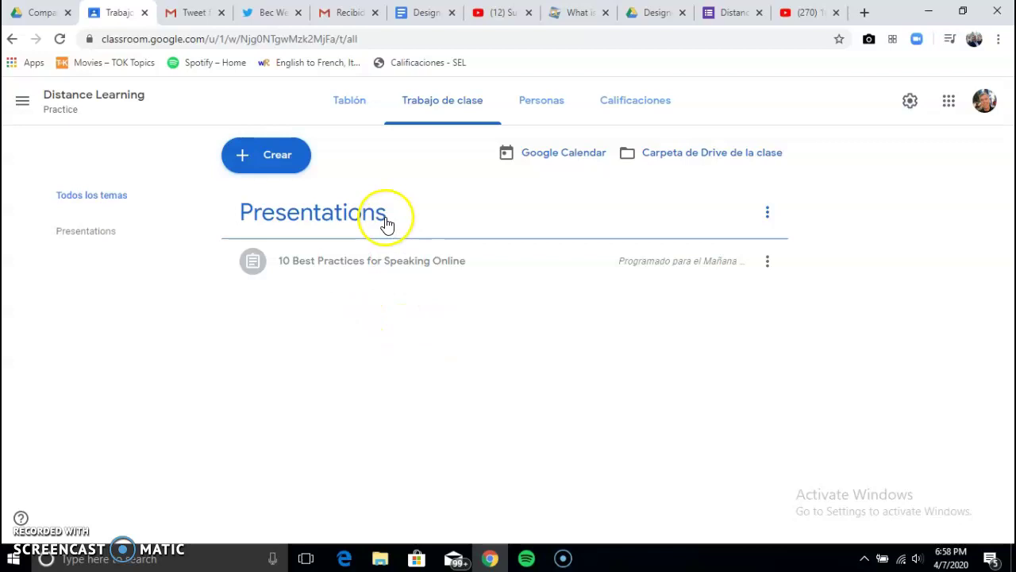
- Create a new classwork topic named "Attendance"
left_click(268, 154)
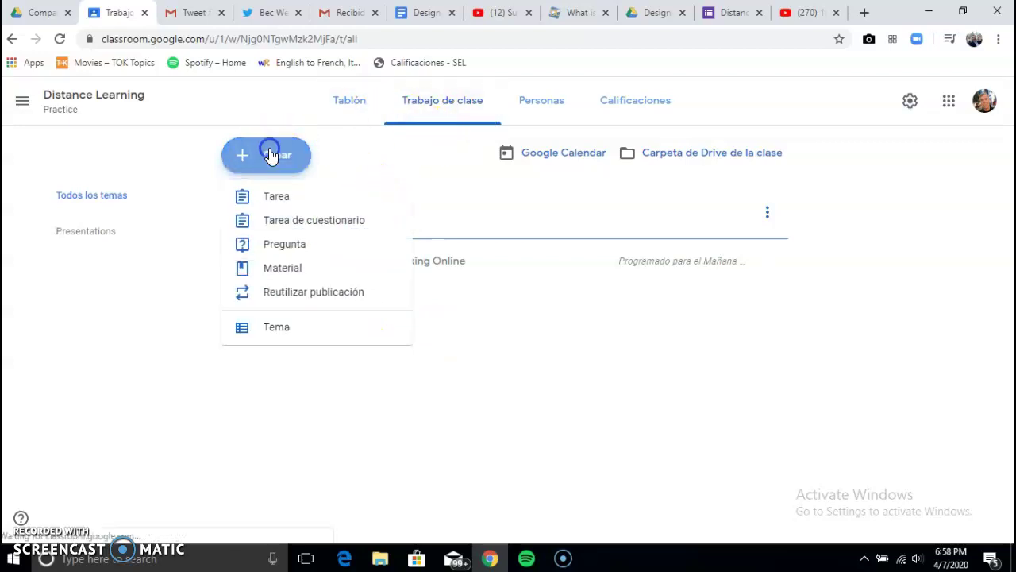
left_click(278, 334)
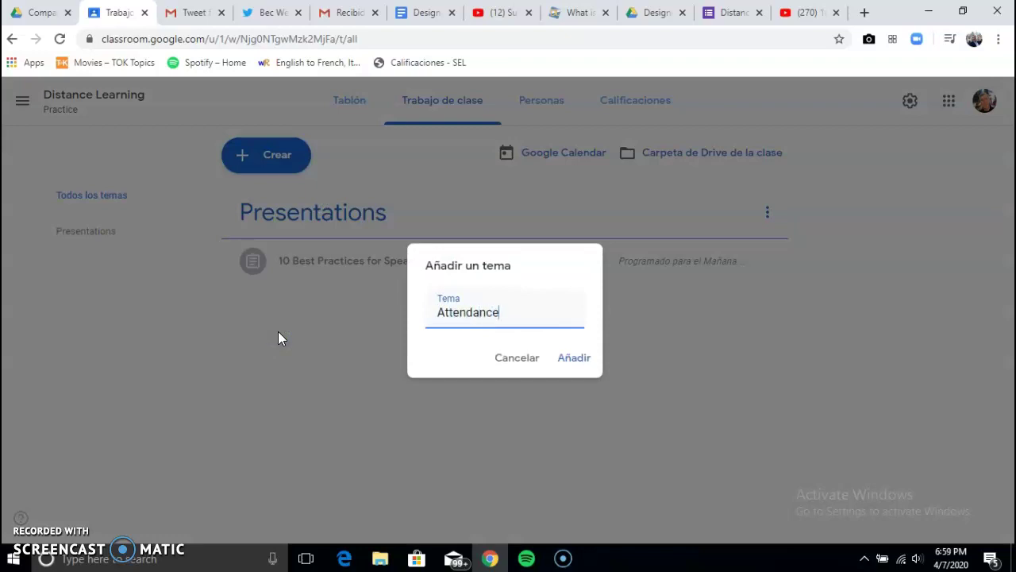
left_click(582, 358)
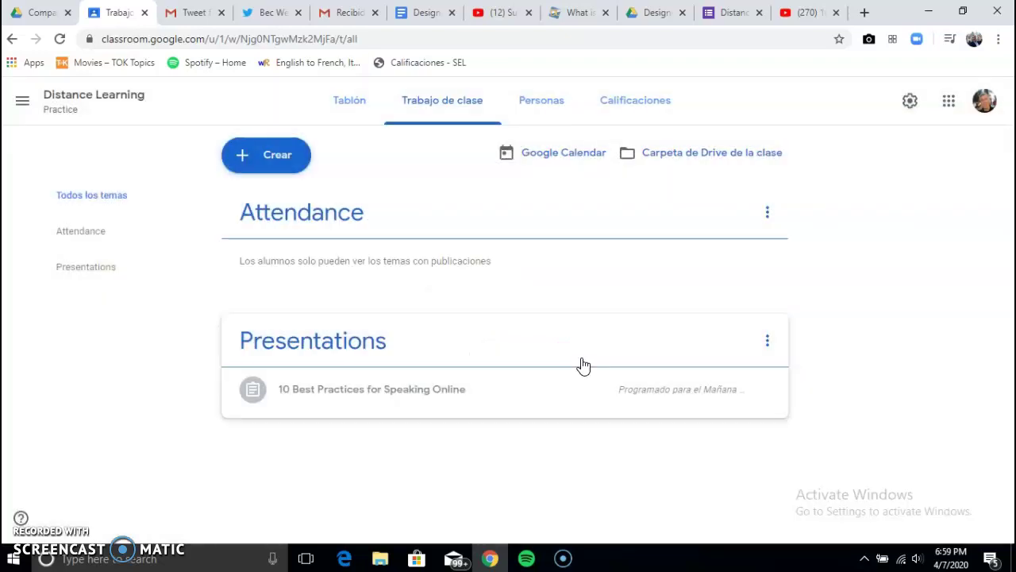
left_click(511, 259)
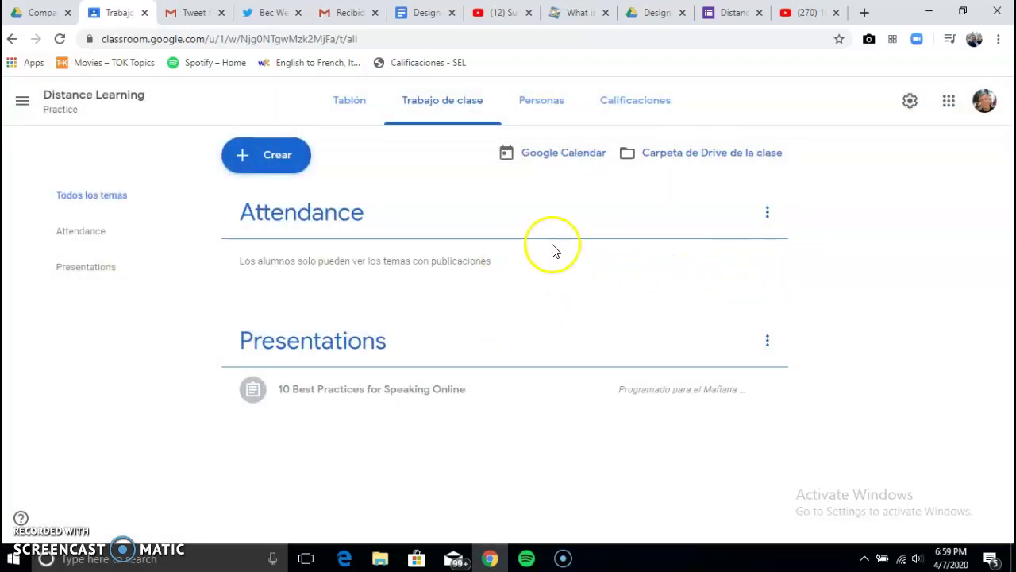
- Create a question titled "Attendance for Tuesday April 8" with the instructions "Are you online today?"
left_click(298, 164)
left_click(293, 245)
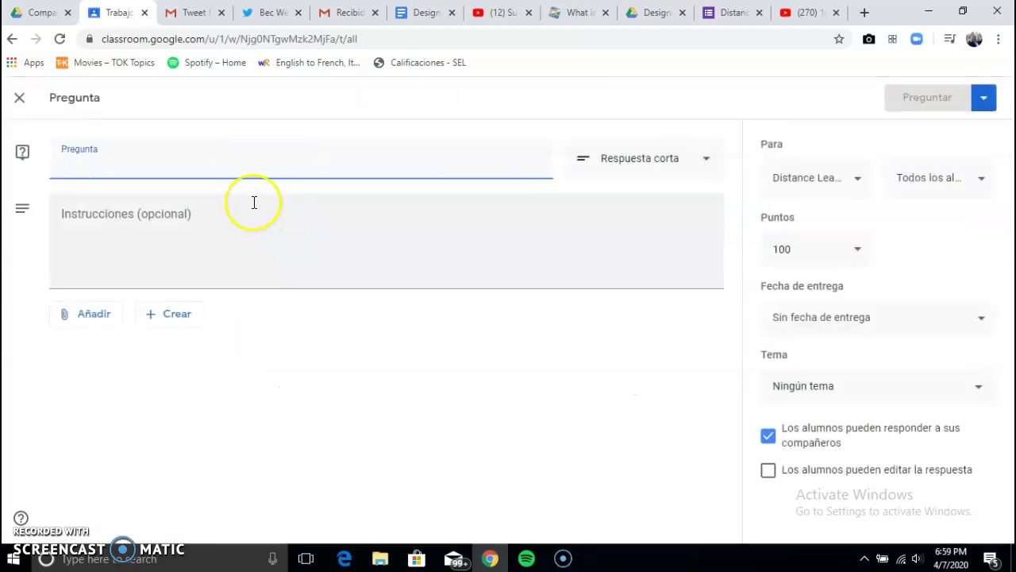
type("Ar")
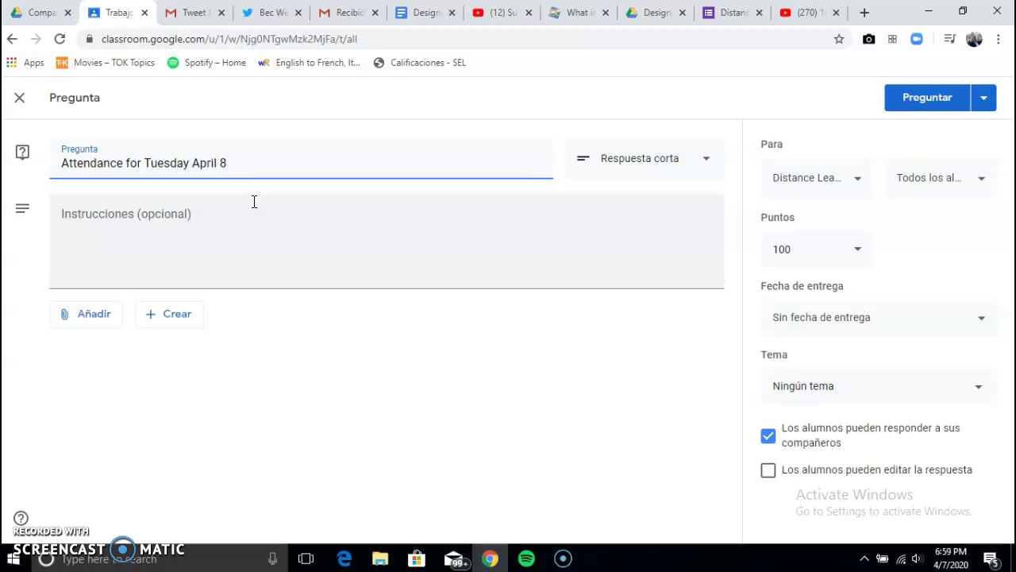
left_click(221, 216)
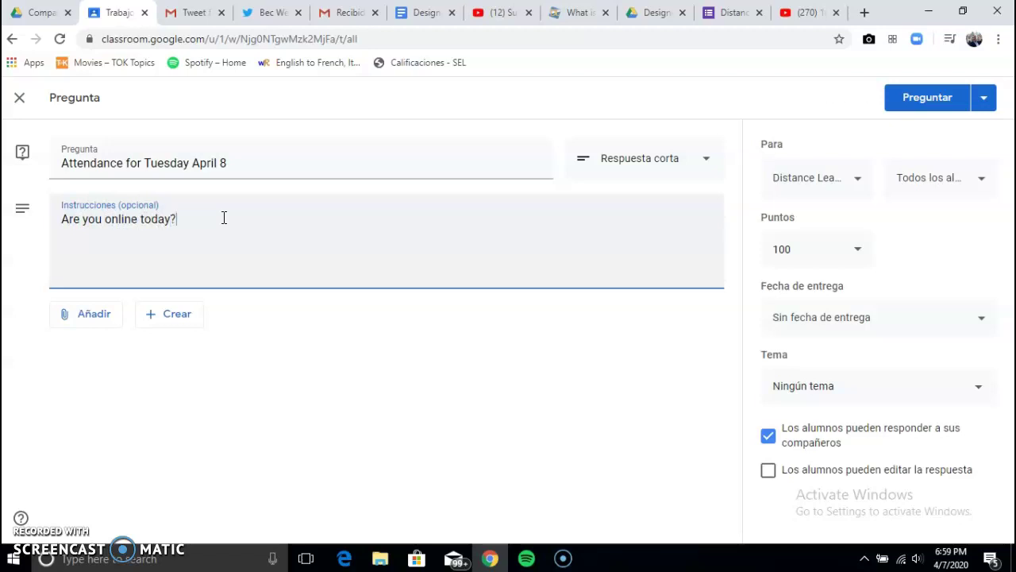
- Change the question's answer type to "Selección múltiple" and name its first option "Yes"
left_click(712, 158)
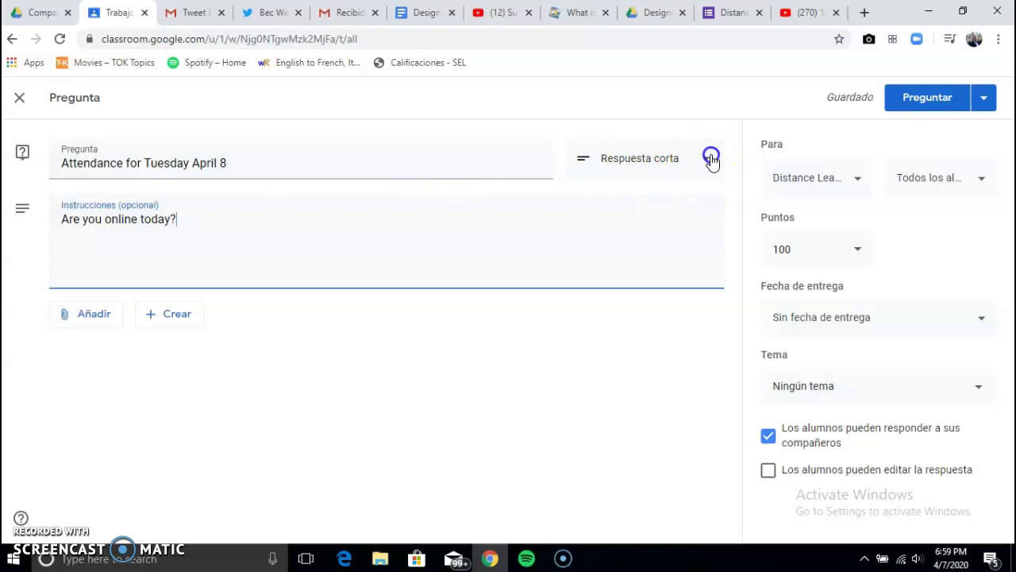
left_click(673, 192)
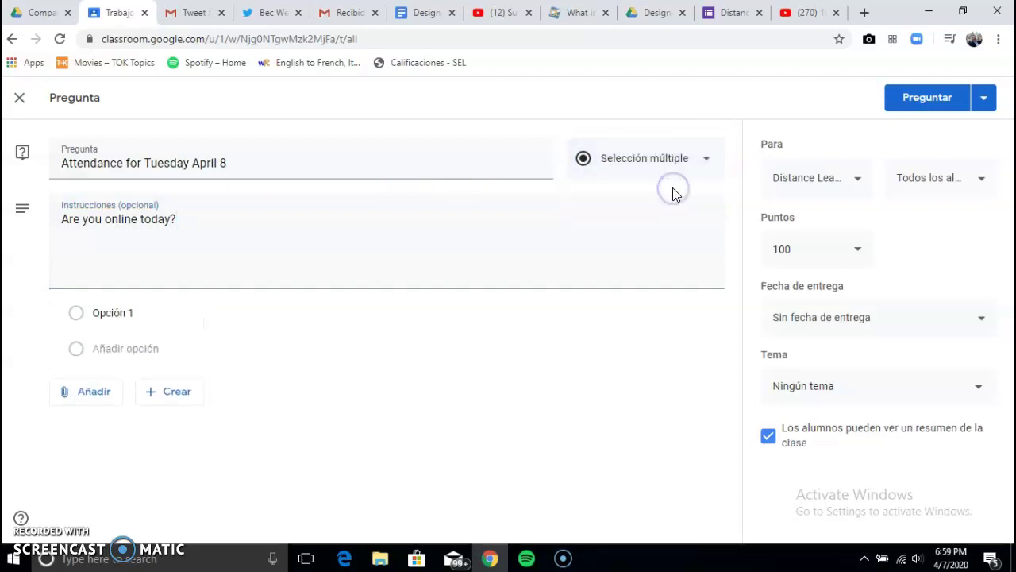
left_click(143, 314)
type("Yes")
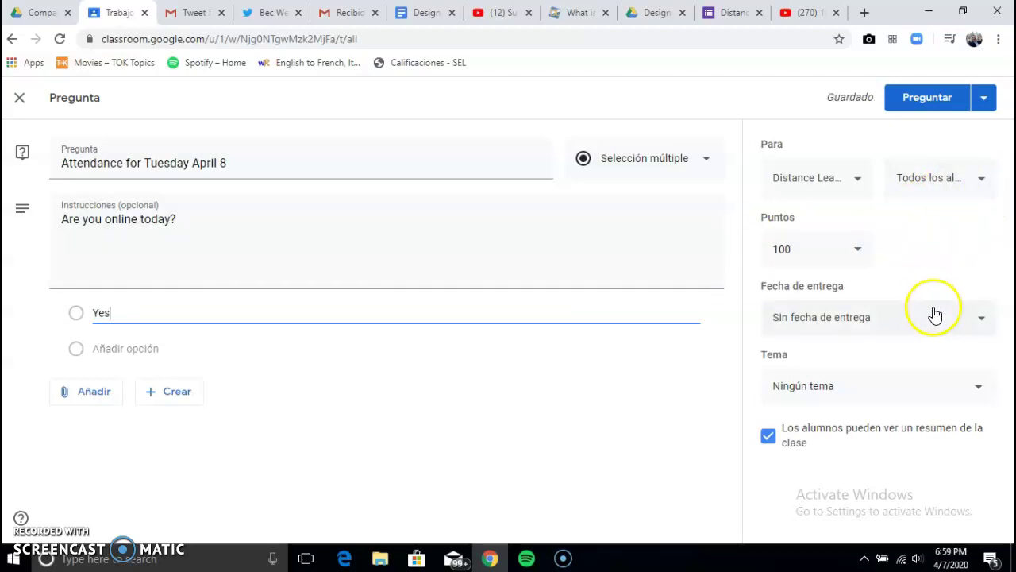
- Assign the question to the "Attendance" topic and set its points to "Sin calificar"
left_click(980, 388)
left_click(881, 466)
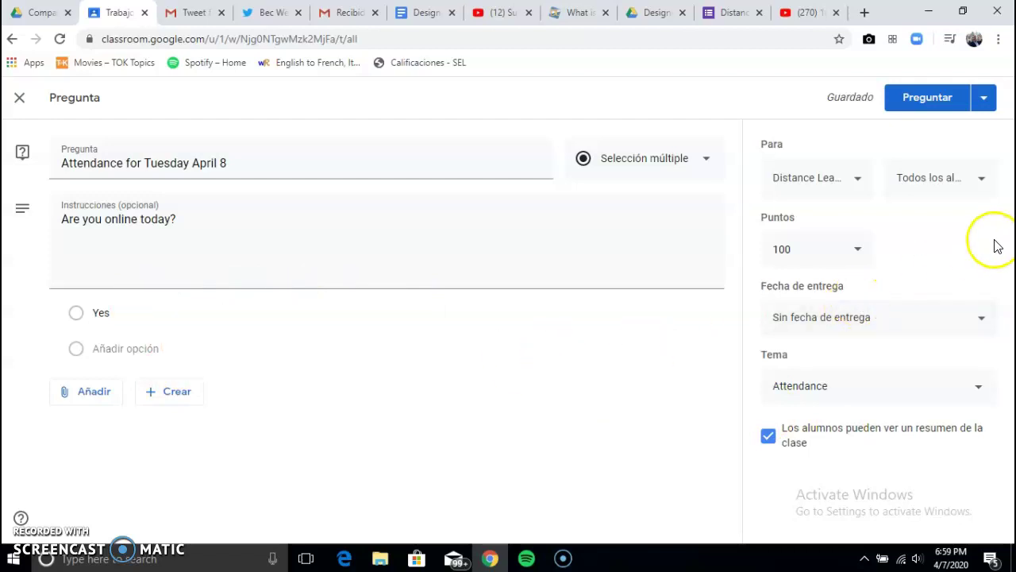
left_click(861, 253)
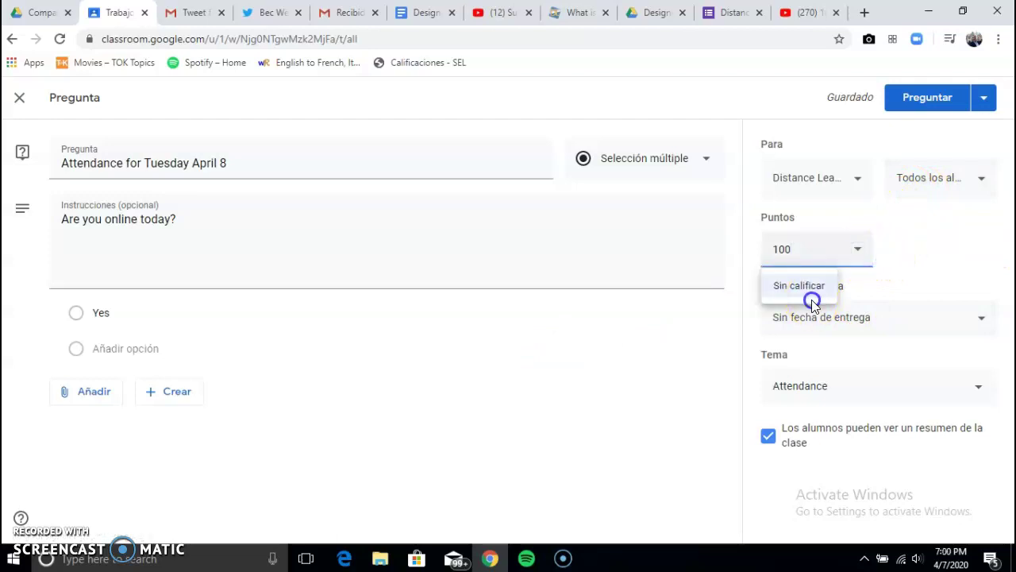
left_click(808, 289)
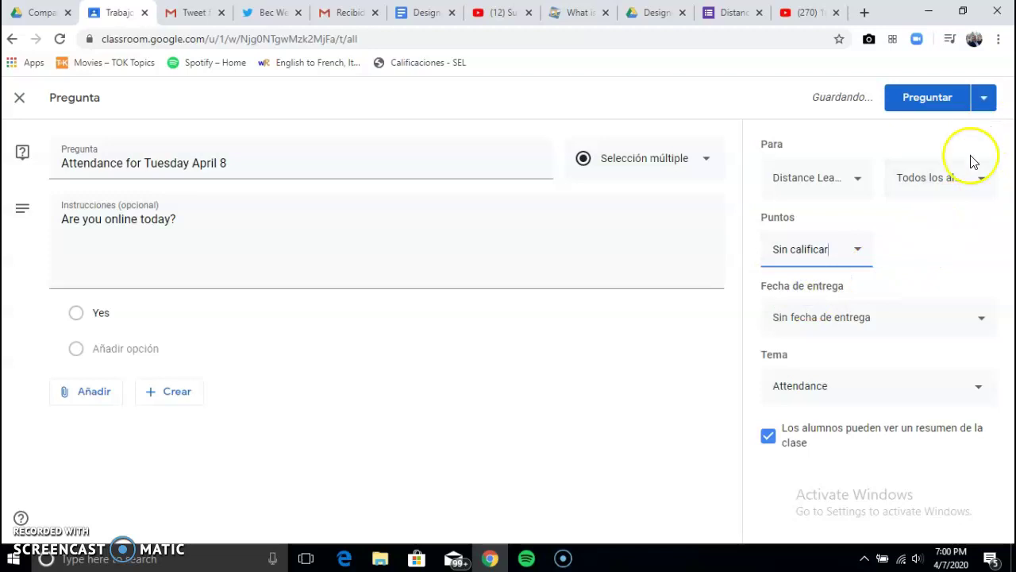
- Set the attendance question's due date to 8 April 2020
left_click(983, 322)
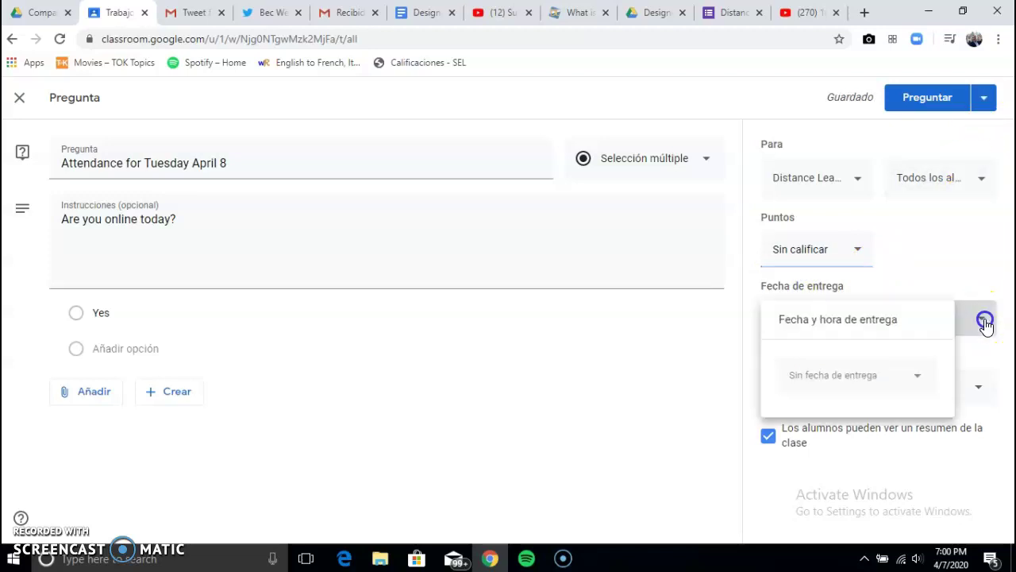
left_click(863, 378)
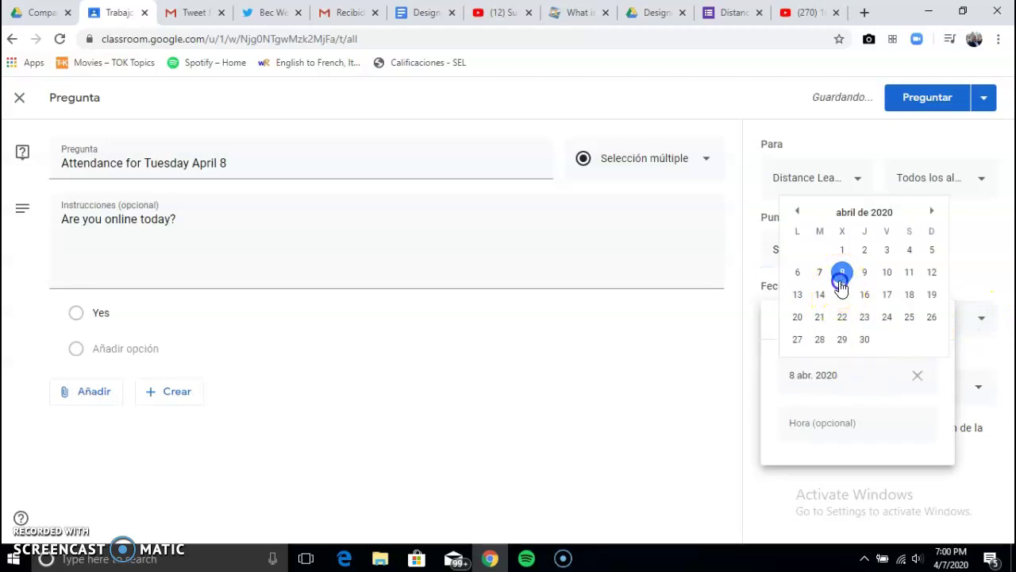
- Confirm 8 April 2020 as the attendance question's due date and schedule its posting for 8 April 2020 at 8:00
left_click(842, 273)
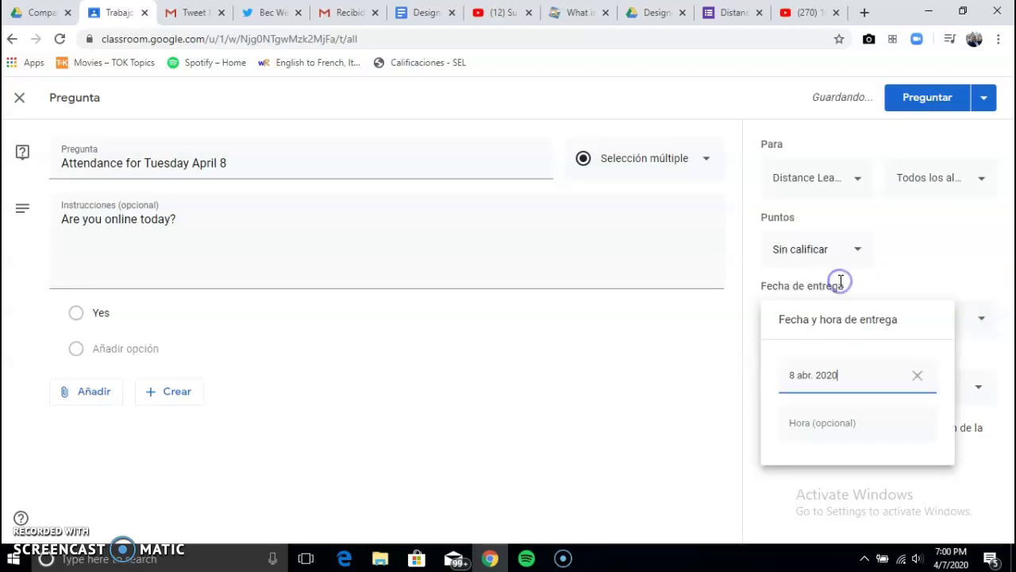
left_click(890, 246)
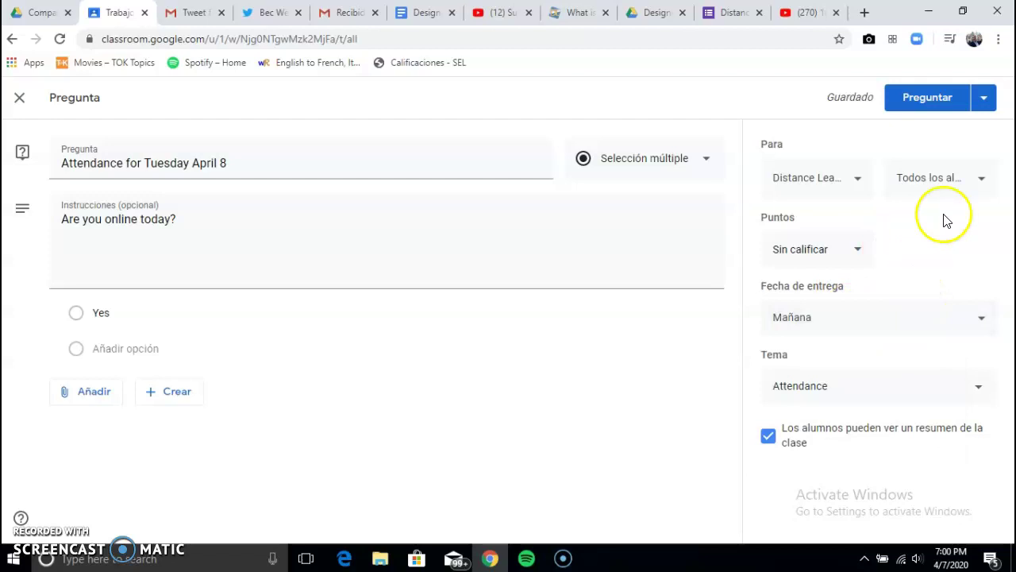
left_click(983, 107)
left_click(915, 124)
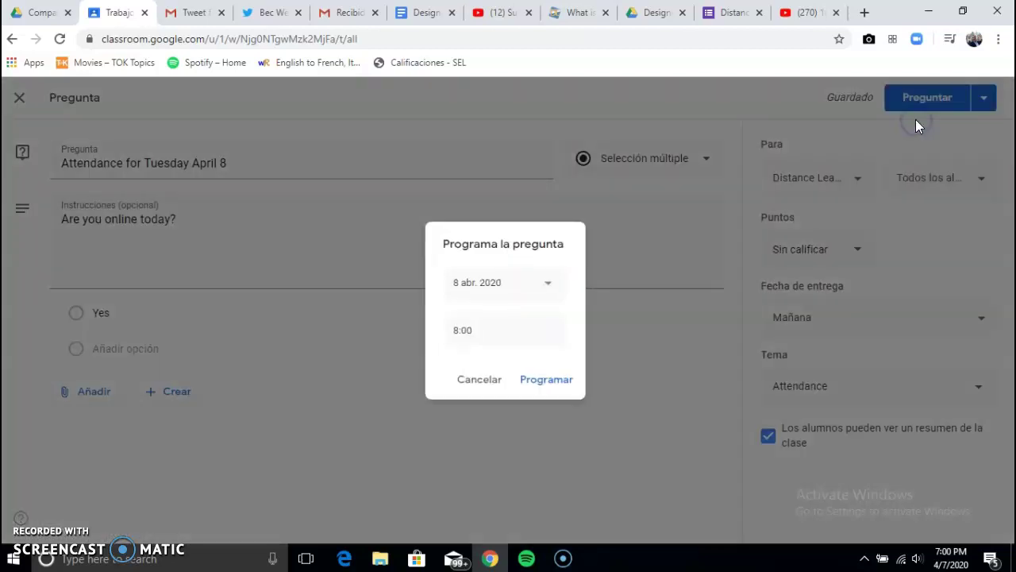
left_click(559, 381)
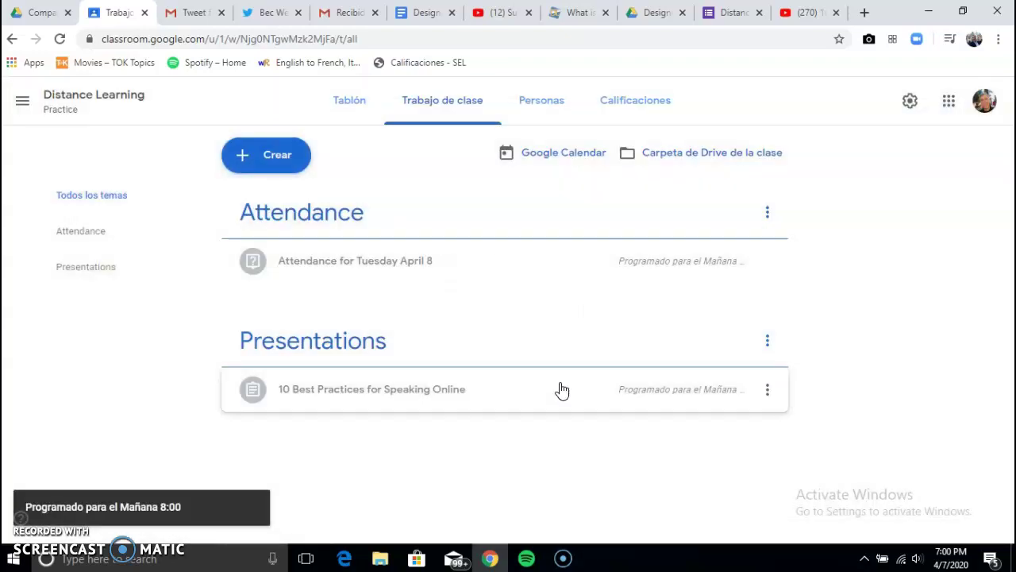
- Reopen the scheduled attendance question for editing, try a due time of 08:00, and close the editor without rescheduling
left_click(766, 214)
left_click(529, 270)
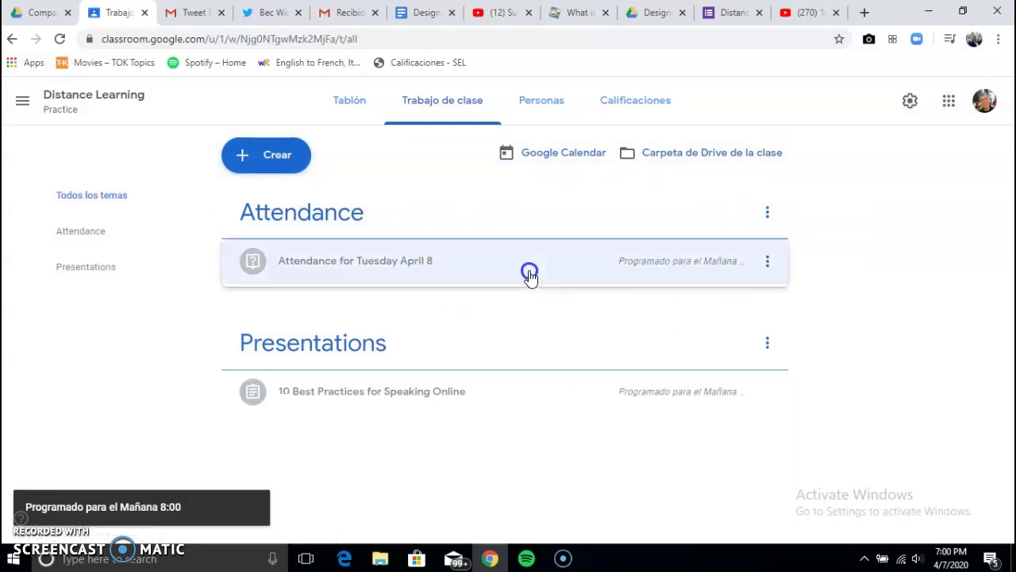
left_click(761, 263)
left_click(678, 291)
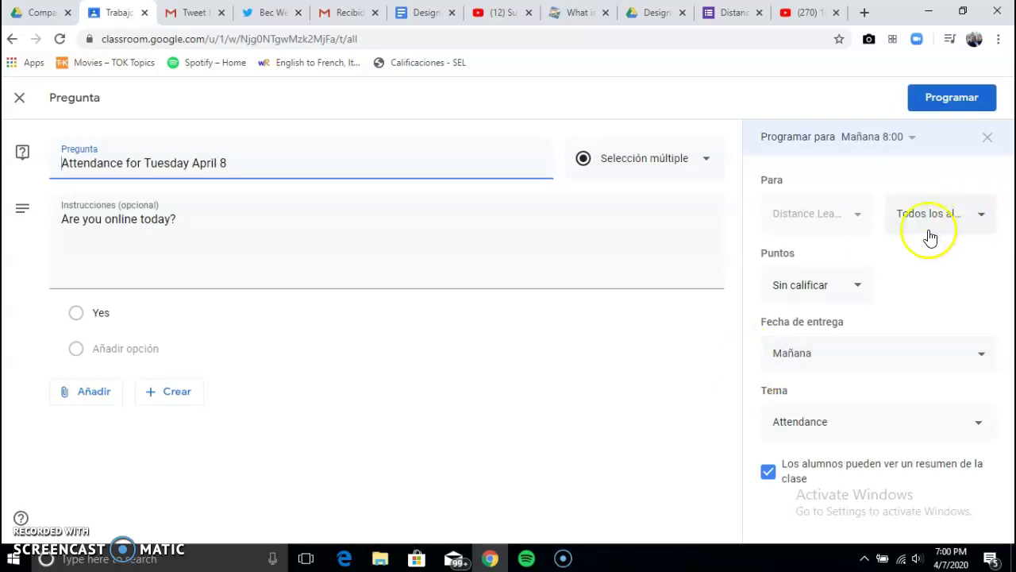
left_click(864, 294)
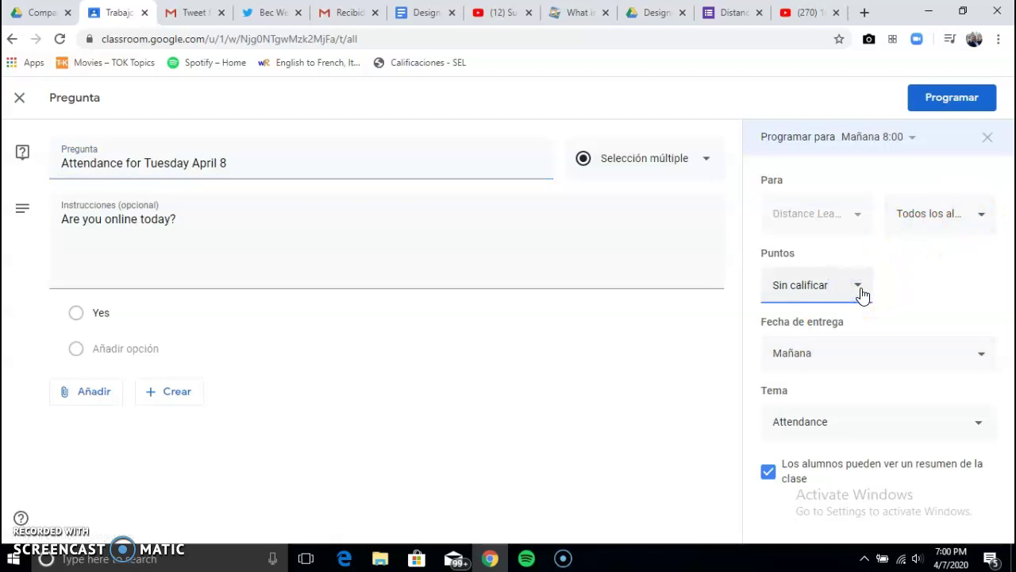
left_click(979, 355)
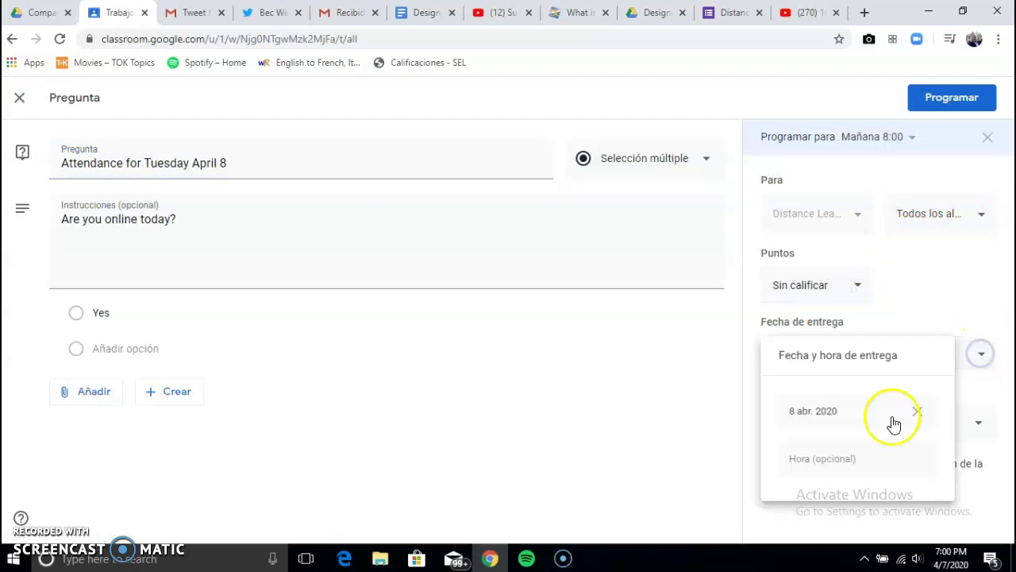
left_click(859, 465)
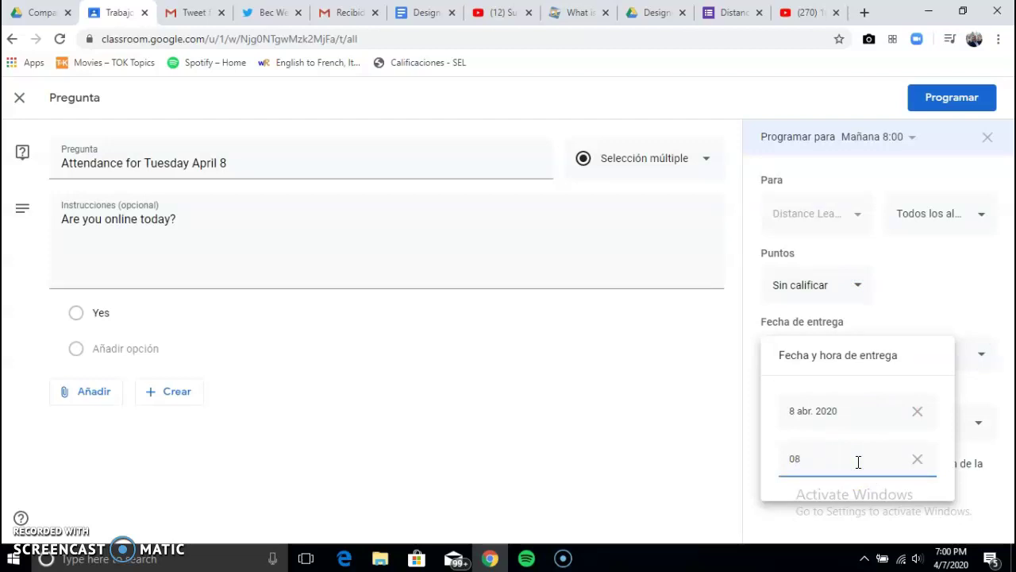
type(":00")
left_click(949, 220)
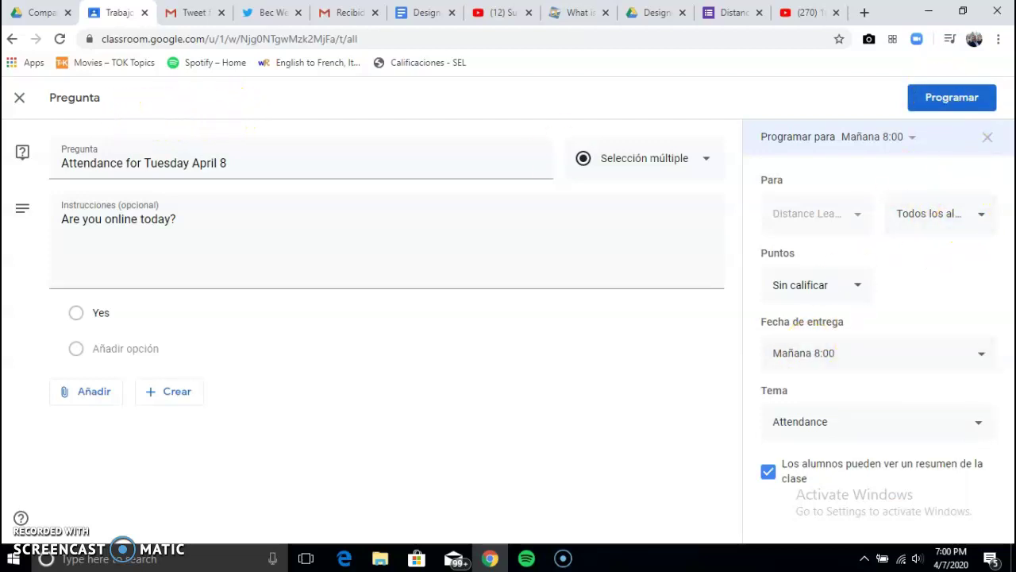
left_click(19, 97)
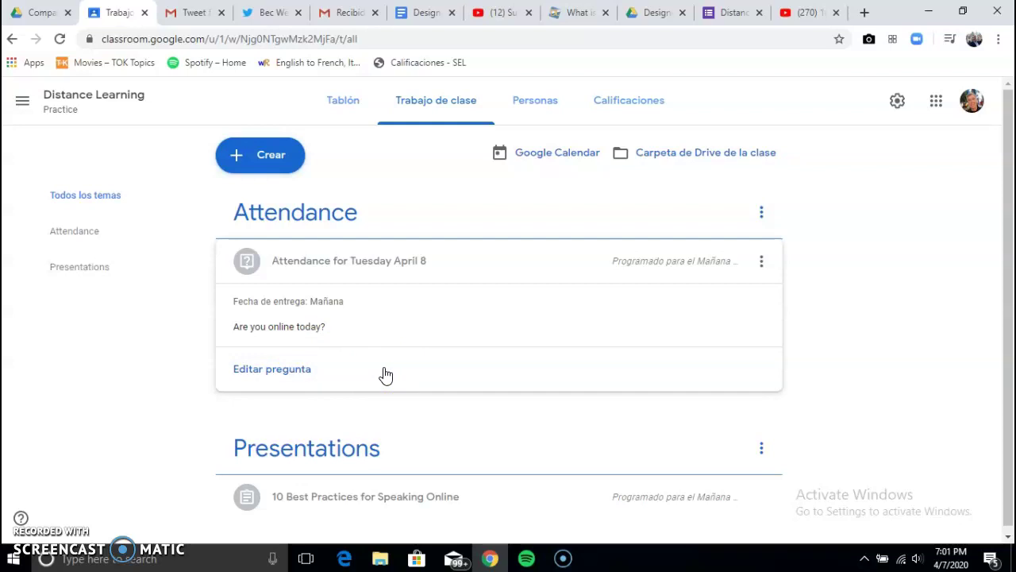
- View the form for inviting students to the Distance Learning class and dismiss it without sending an invitation
left_click(547, 109)
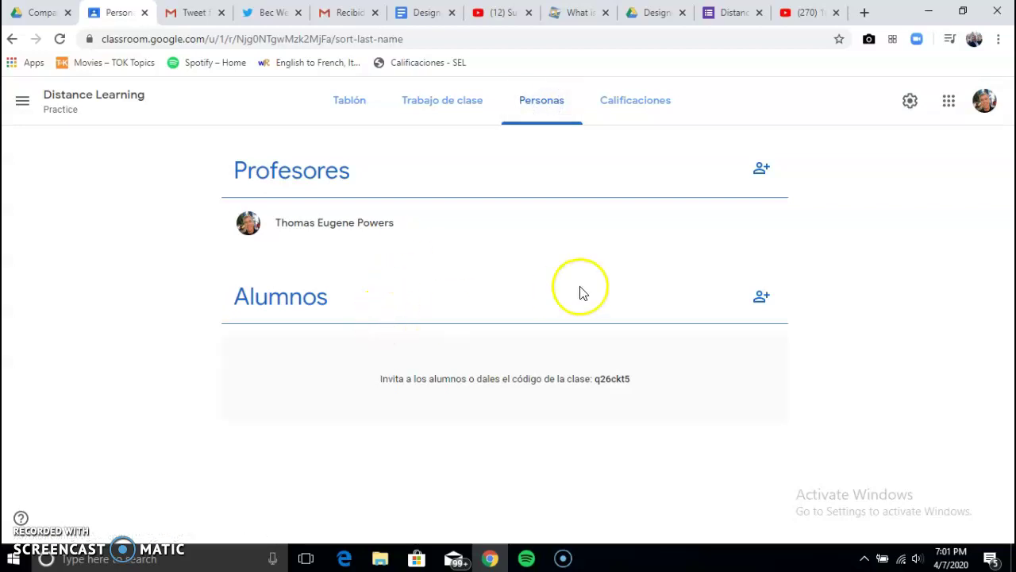
left_click(762, 297)
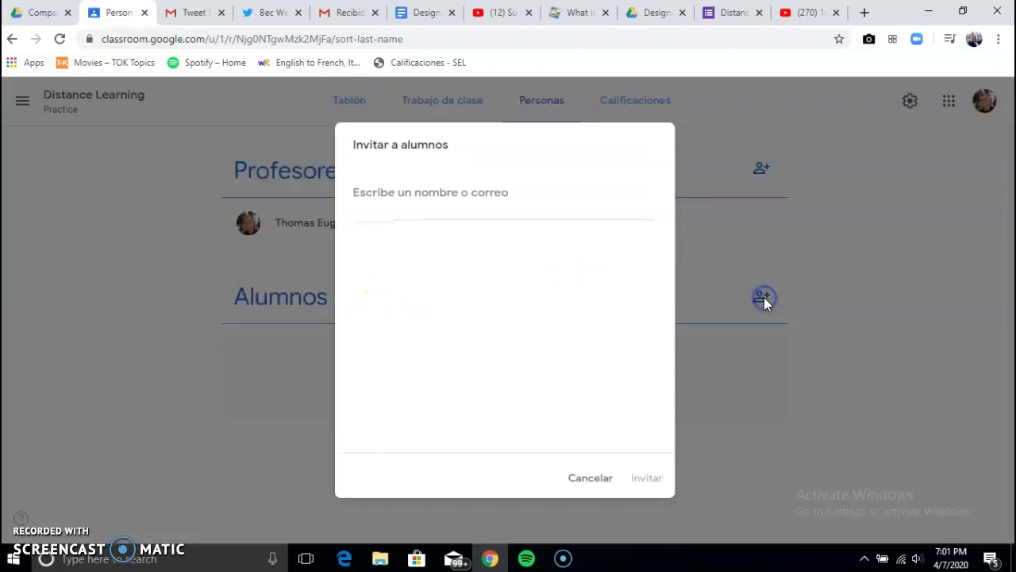
left_click(602, 479)
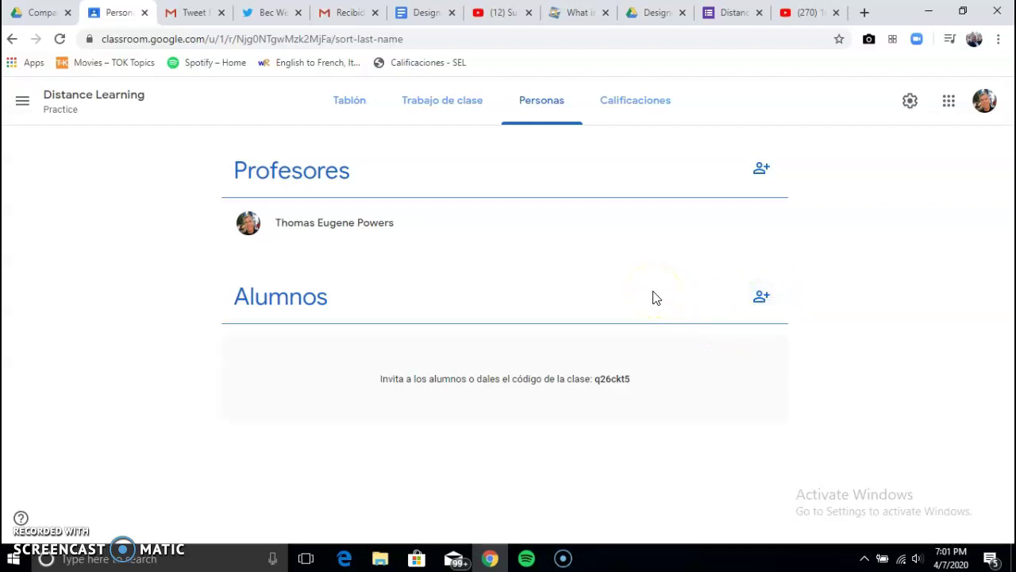
- Return to the class's "Trabajo de clase" page and review the kinds of content that can be created
left_click(422, 107)
scroll(415, 343, "down", 1)
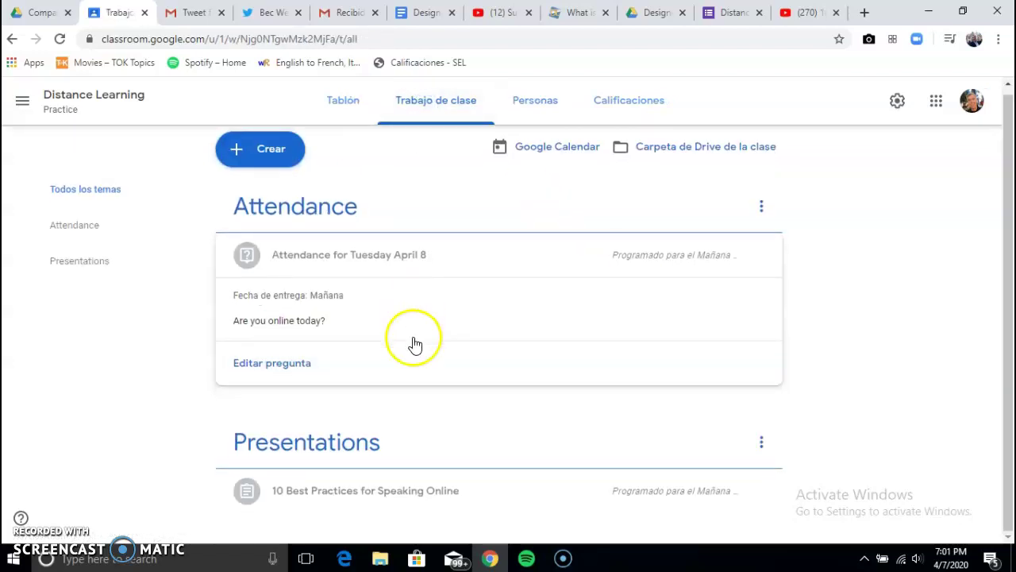
left_click(270, 147)
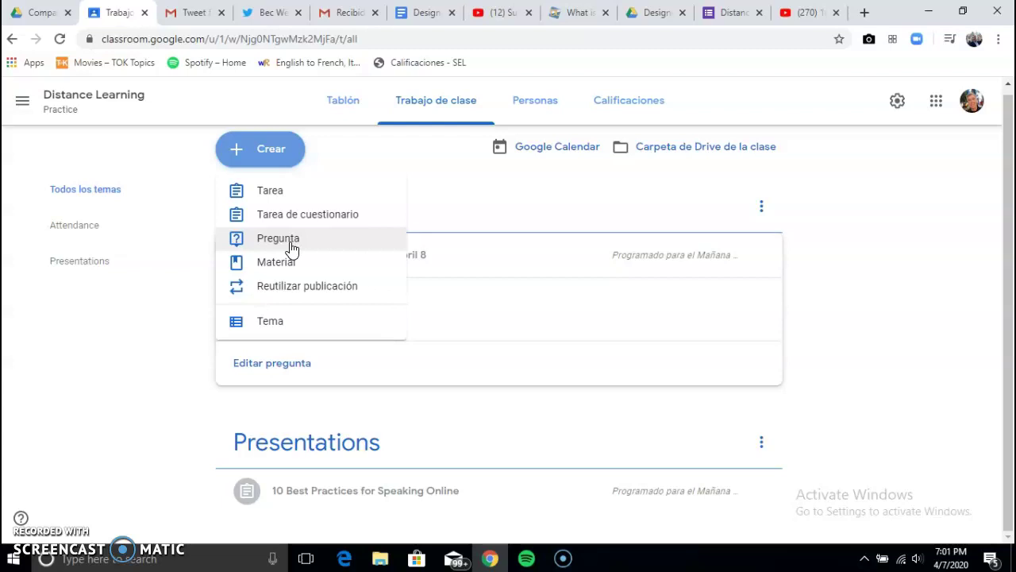
left_click(287, 267)
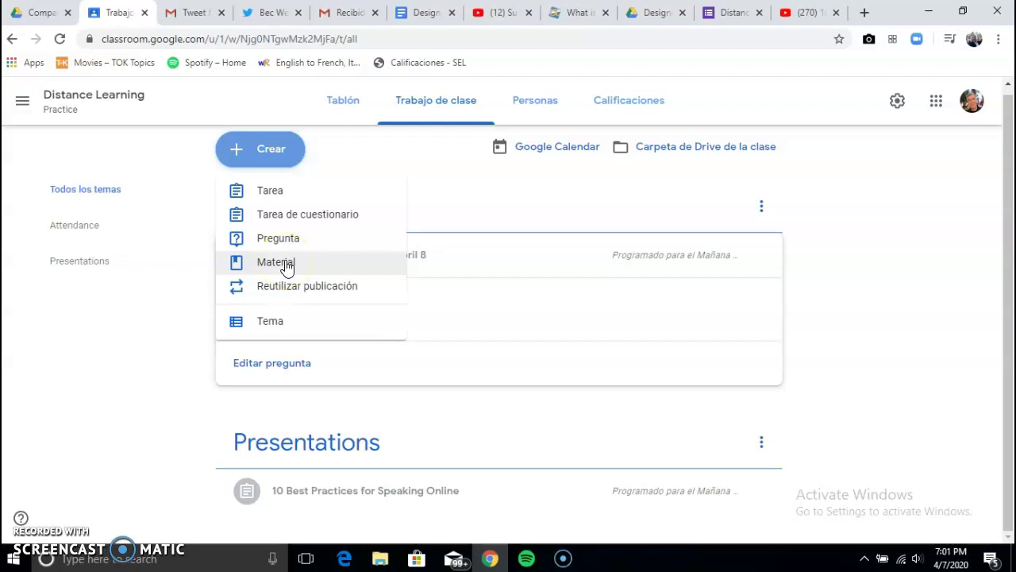
left_click(165, 306)
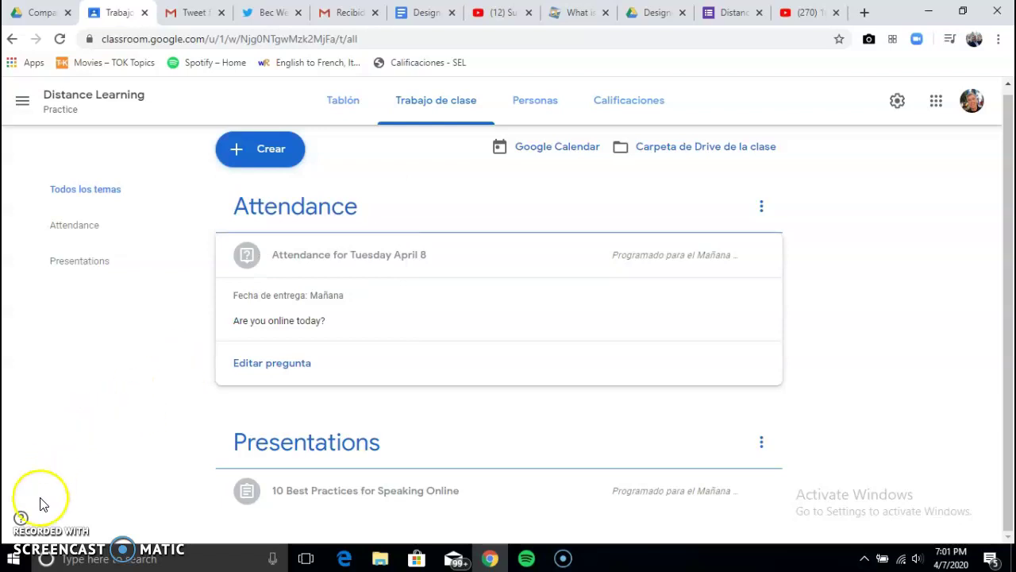